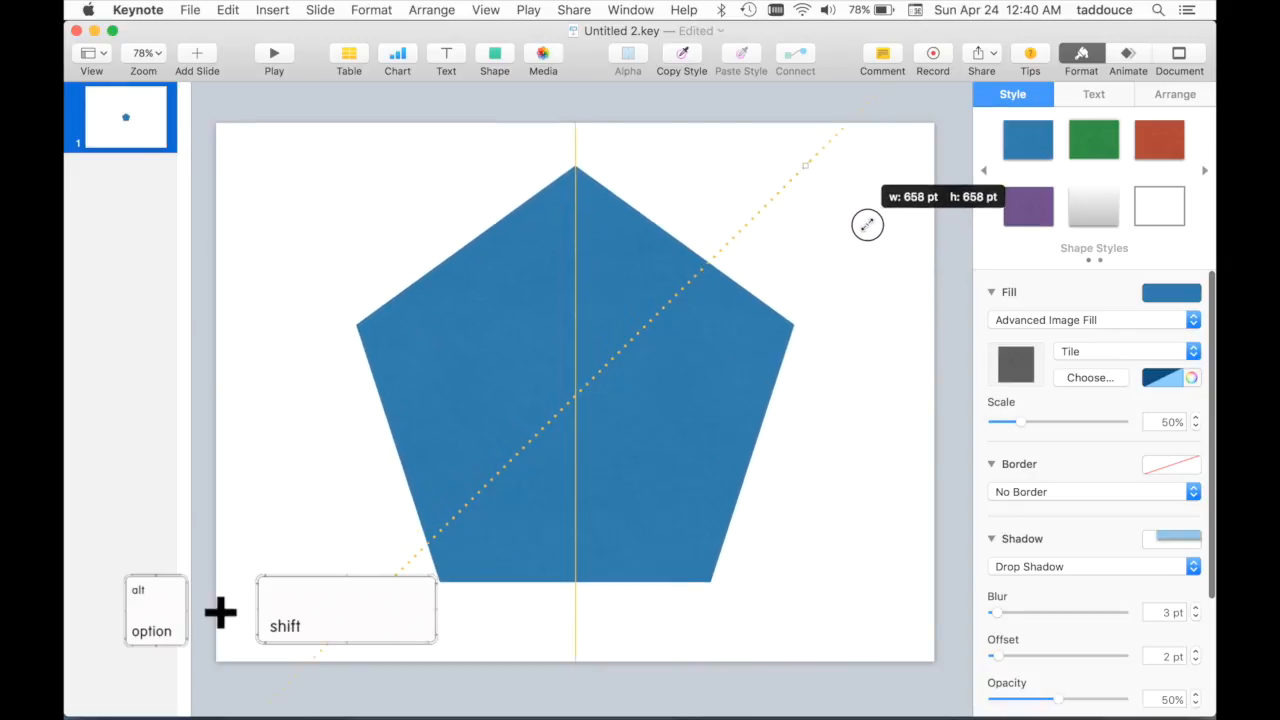
# Step: Finish enlarging the pentagon about the slide's centre and give it a solid yellow color fill
pyautogui.click(841, 278)
pyautogui.click(760, 300)
pyautogui.click(1171, 292)
pyautogui.click(1074, 382)
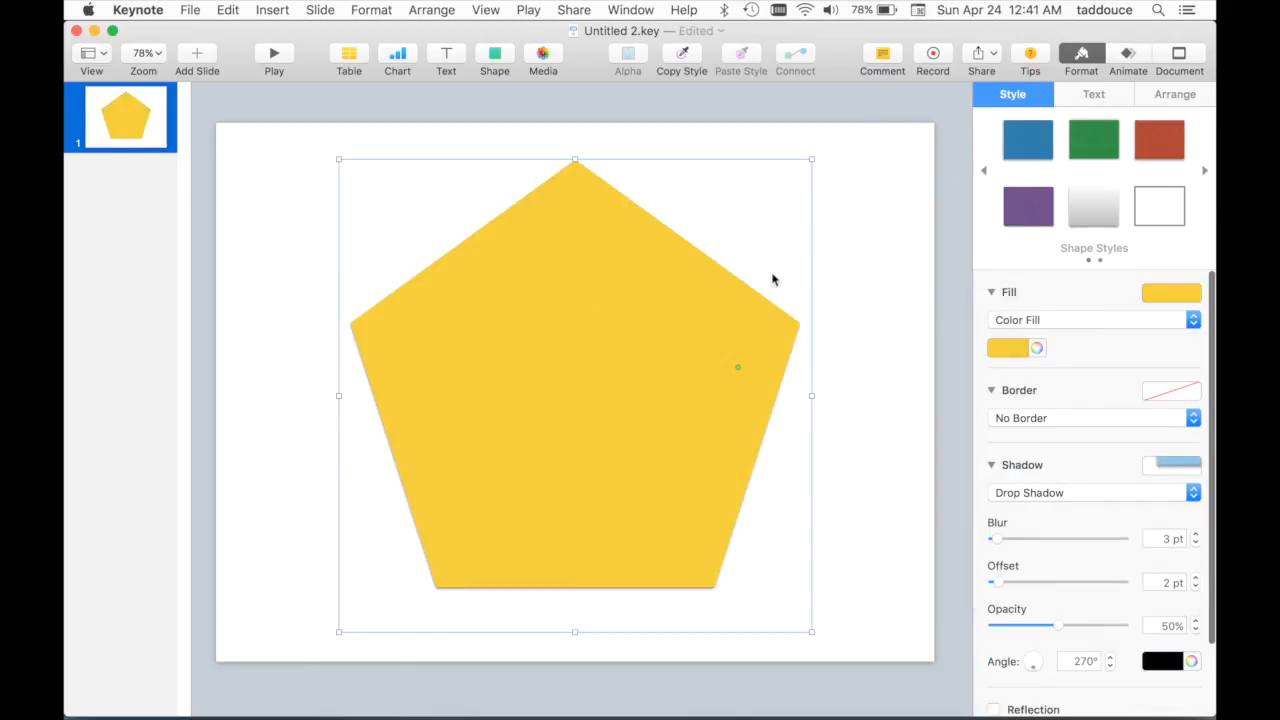
# Step: Remove the shadow from the yellow pentagon
pyautogui.click(856, 262)
pyautogui.click(613, 342)
pyautogui.click(1062, 492)
pyautogui.click(1060, 477)
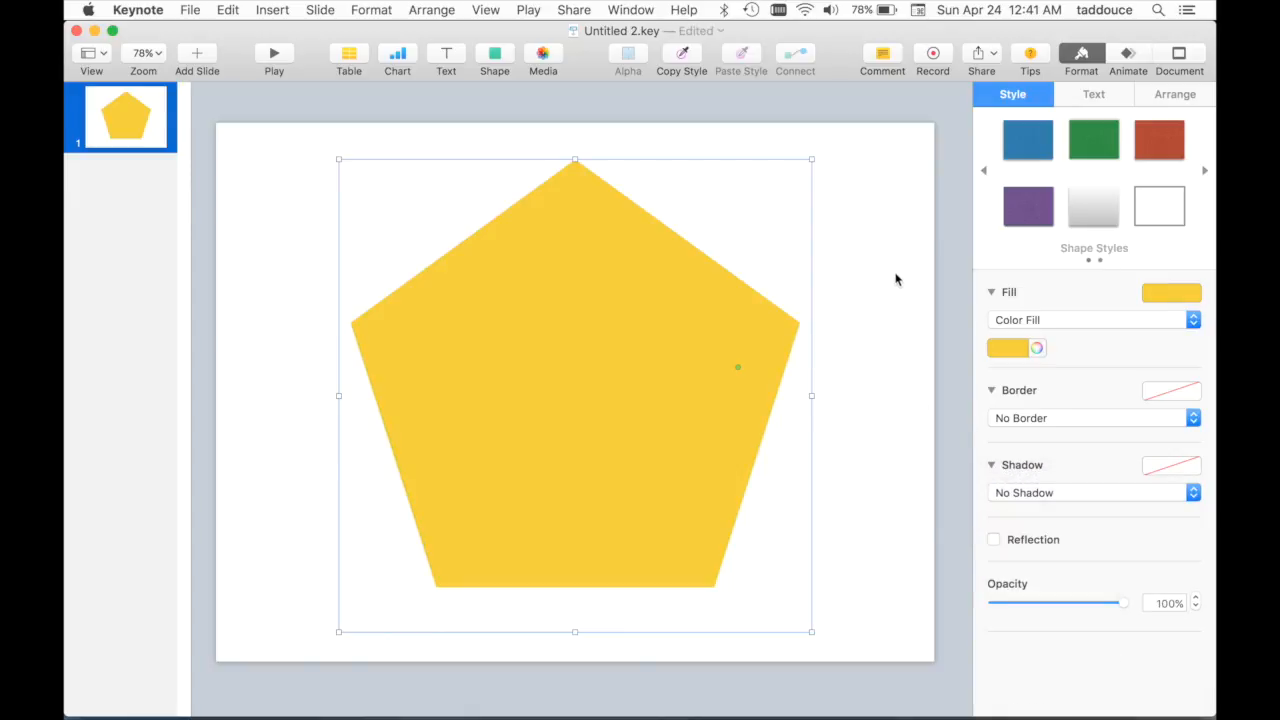
# Step: Add a black line border 15 pt thick to the pentagon and restore its drop shadow
pyautogui.click(1040, 420)
pyautogui.click(1046, 500)
pyautogui.click(1046, 494)
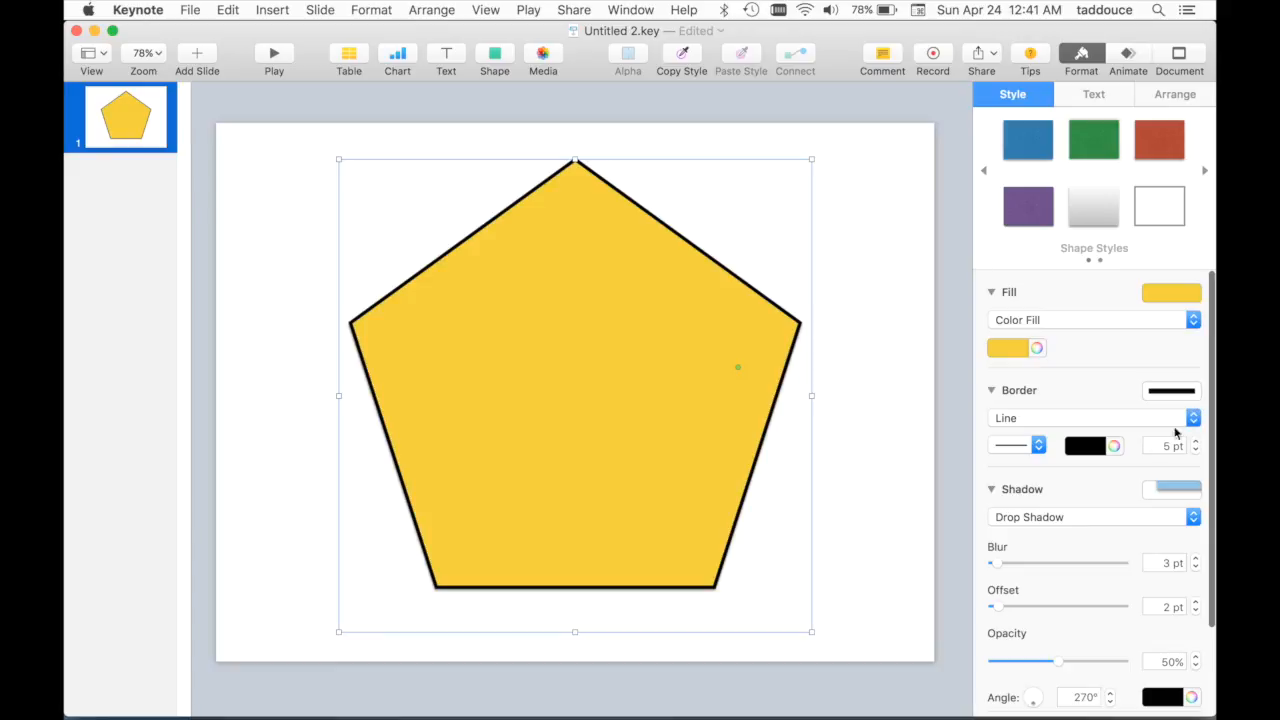
pyautogui.click(1194, 418)
pyautogui.click(1194, 418)
pyautogui.click(1197, 443)
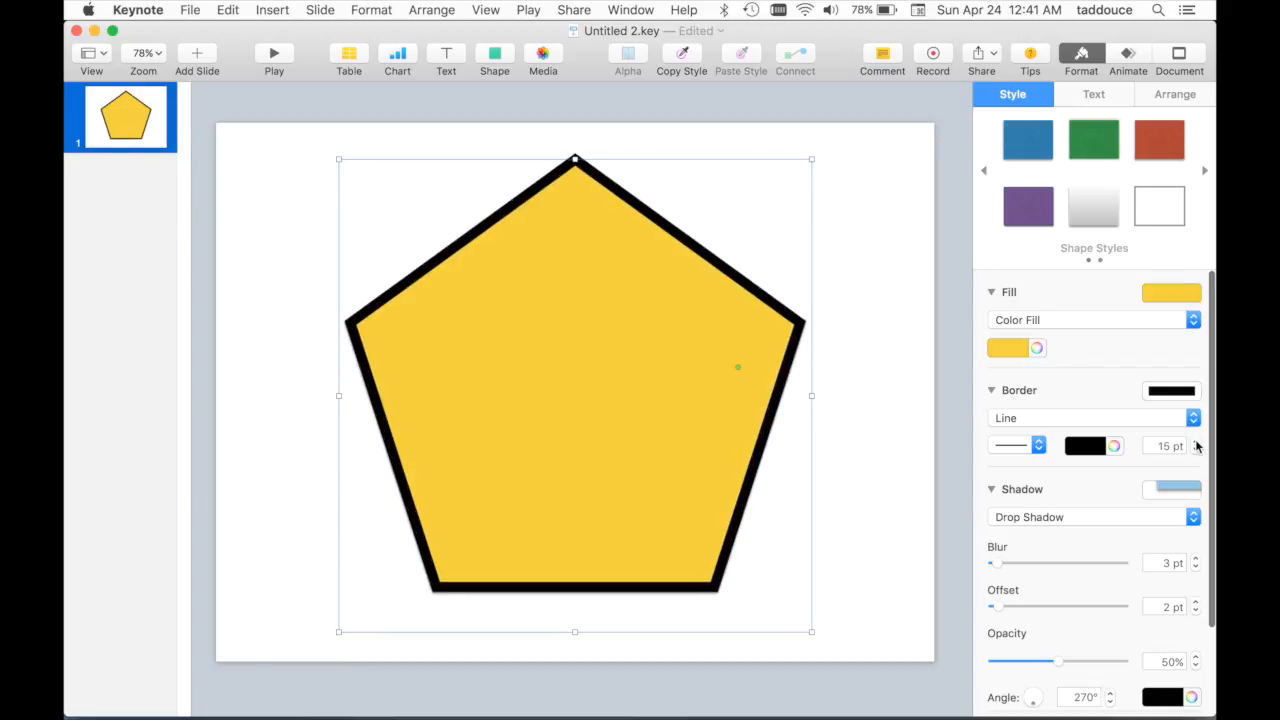
pyautogui.click(799, 537)
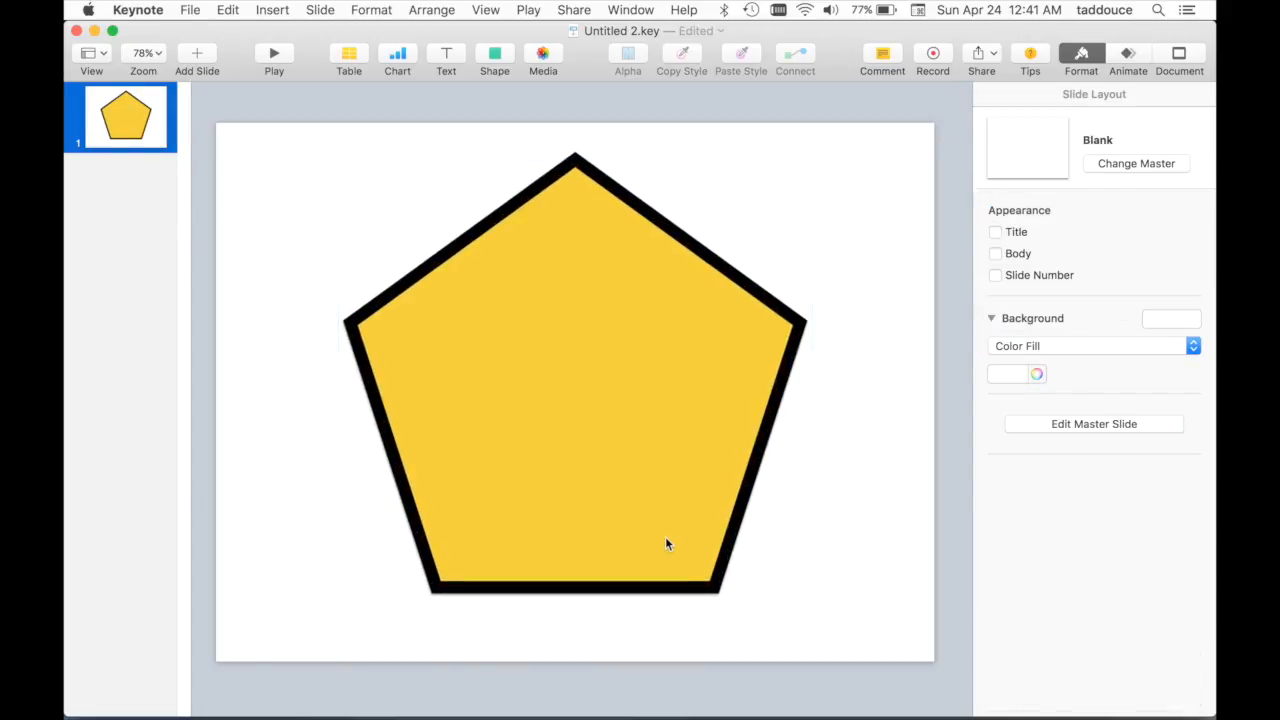
# Step: Insert a square and reshape it into a wide, centred banner across the lower part of the pentagon
pyautogui.click(495, 55)
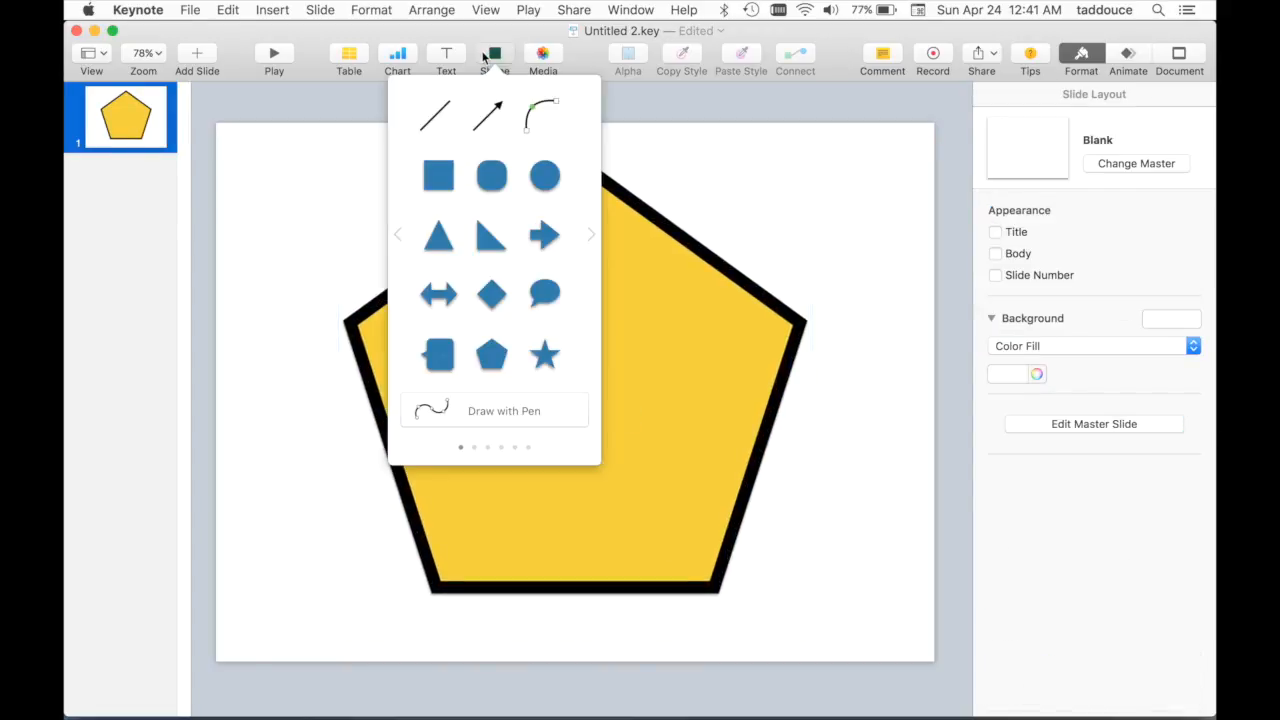
pyautogui.click(438, 178)
pyautogui.moveTo(574, 392); pyautogui.dragTo(766, 541)
pyautogui.press('alt')
# Step: Try medium, dark and light blue color fills on the banner rectangle
pyautogui.click(1185, 292)
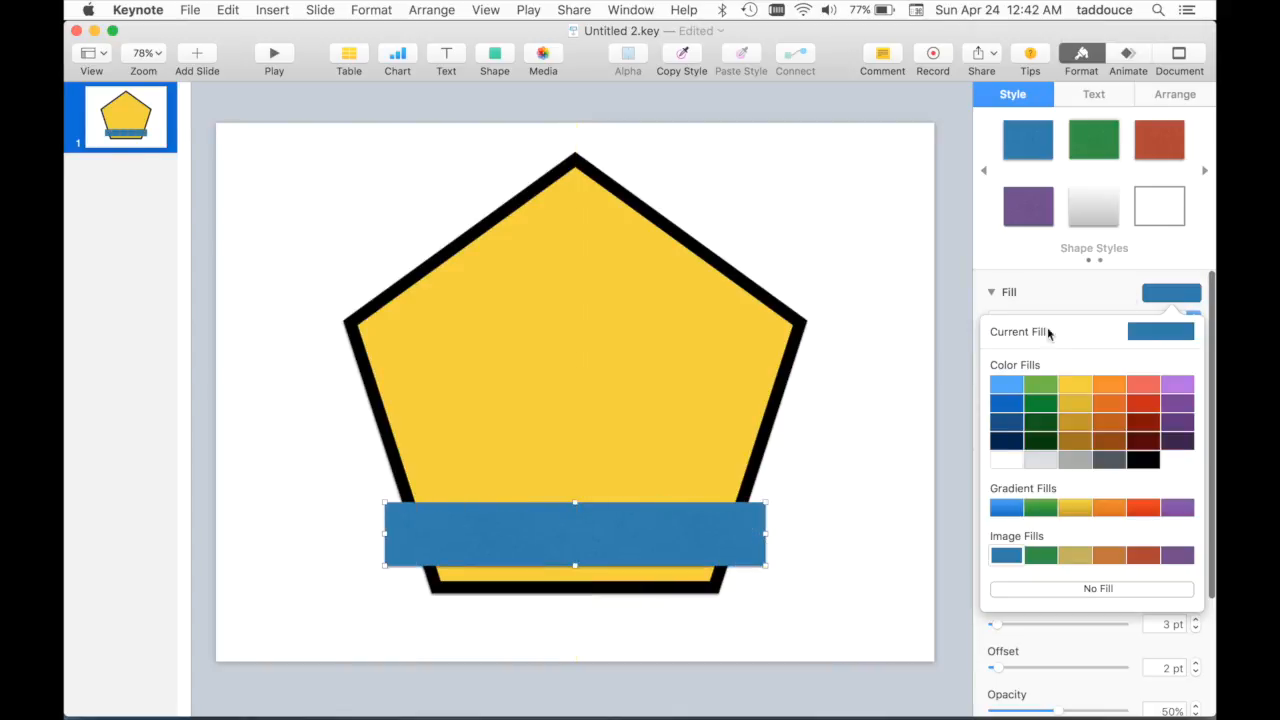
pyautogui.click(1004, 410)
pyautogui.click(1018, 348)
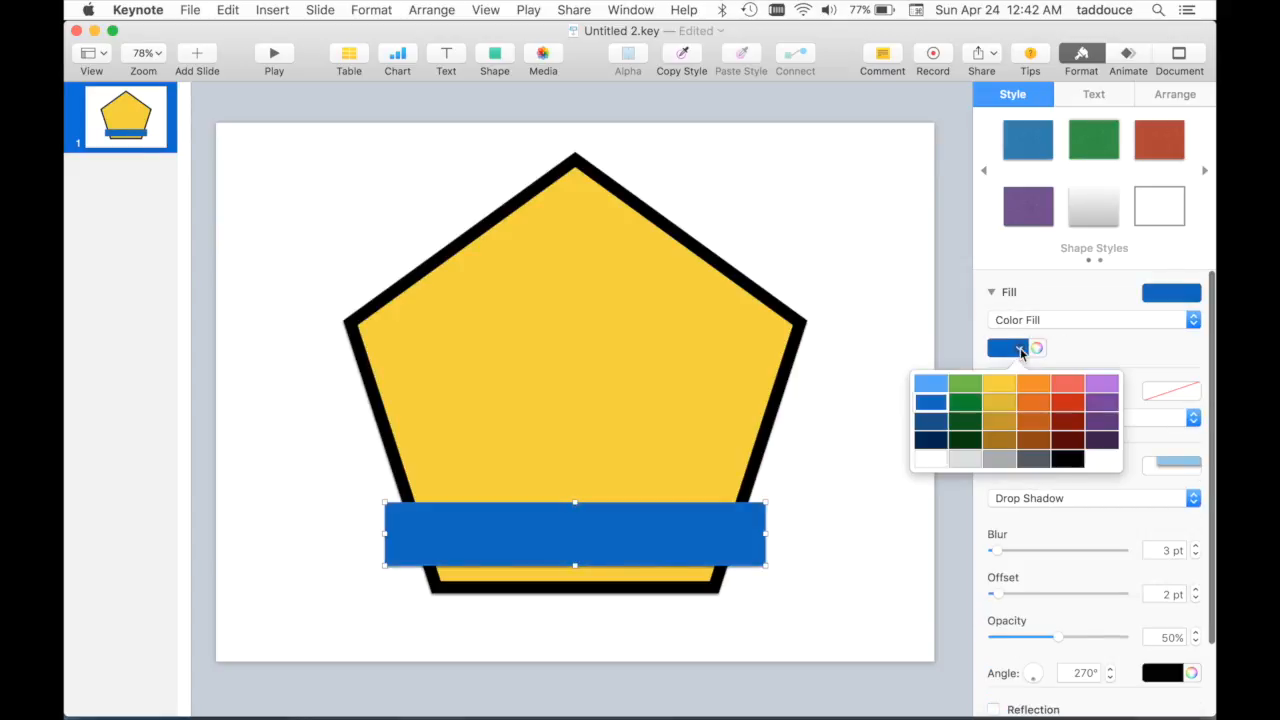
pyautogui.click(930, 429)
pyautogui.click(1018, 348)
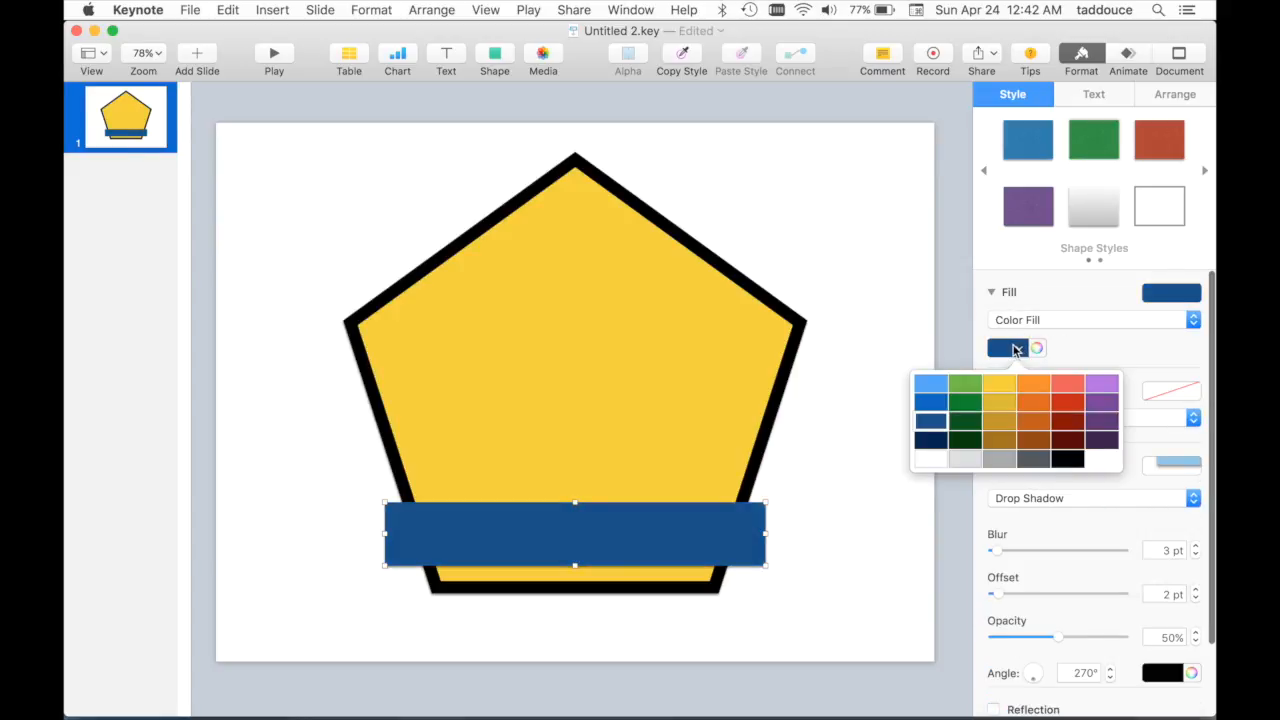
pyautogui.click(938, 386)
# Step: Fill the banner rectangle with the Ocean pencil color from the color picker, then close the picker
pyautogui.click(1037, 348)
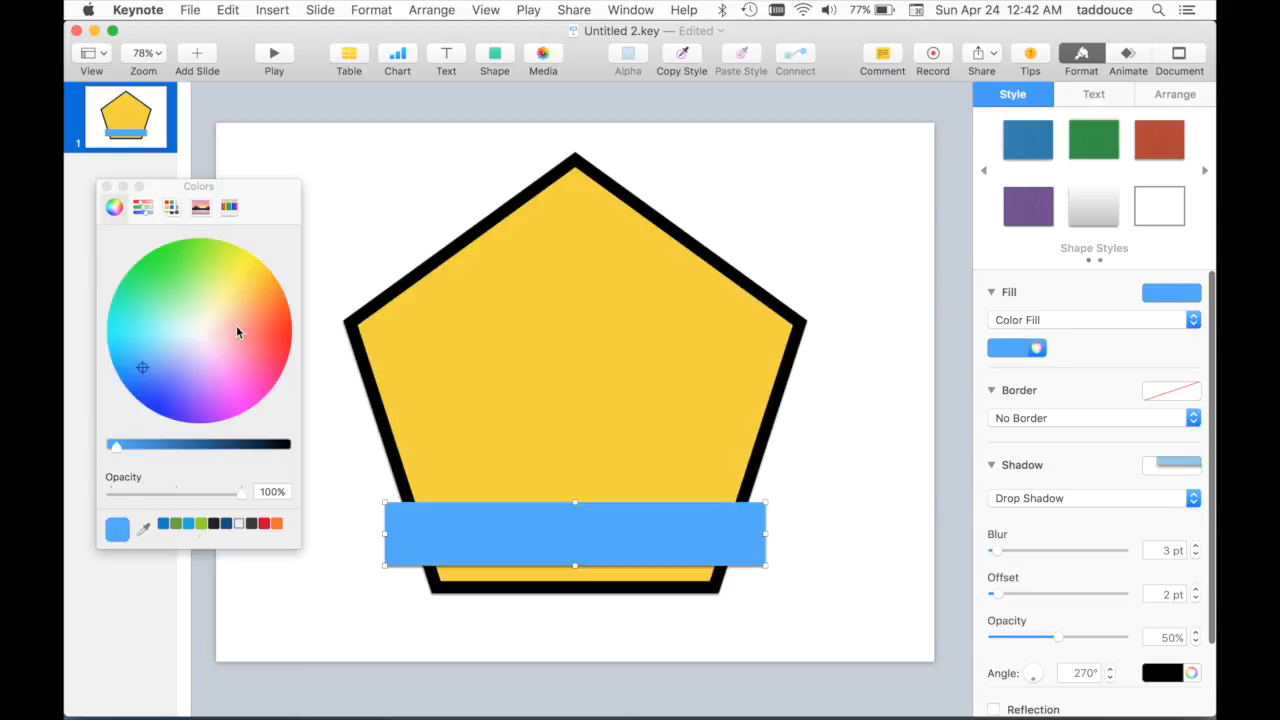
pyautogui.moveTo(140, 371); pyautogui.dragTo(190, 406)
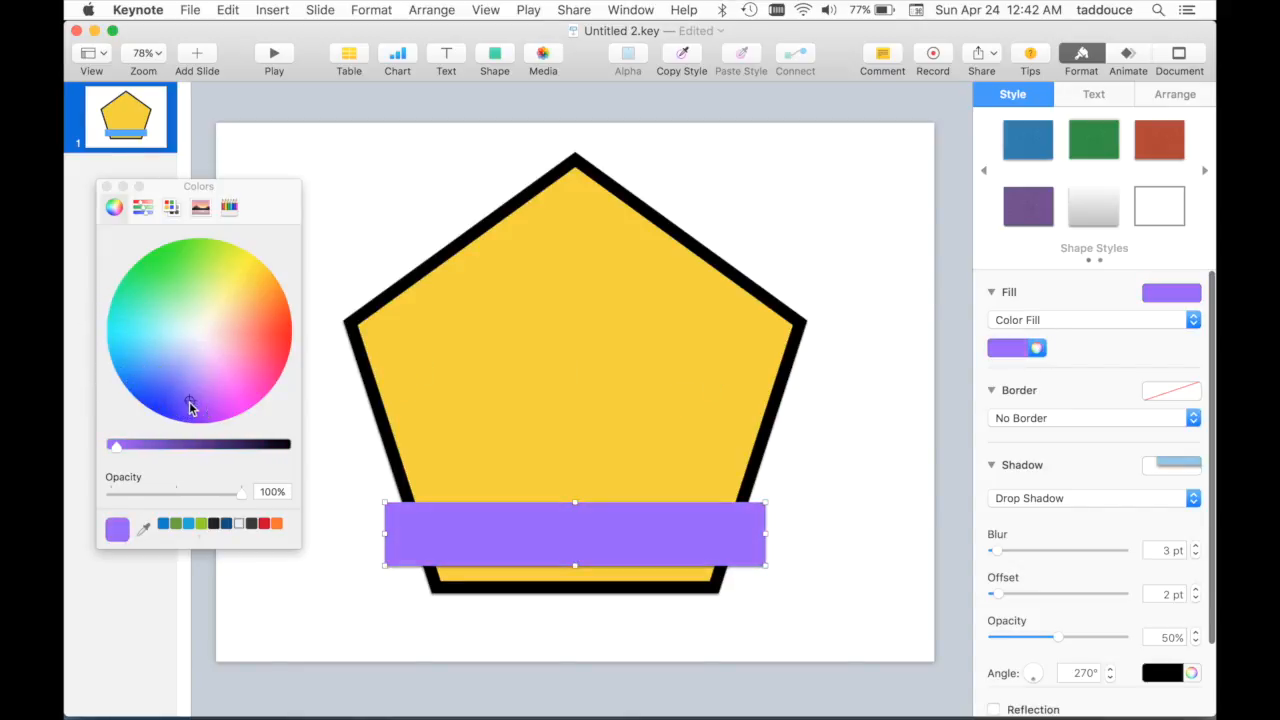
pyautogui.click(230, 207)
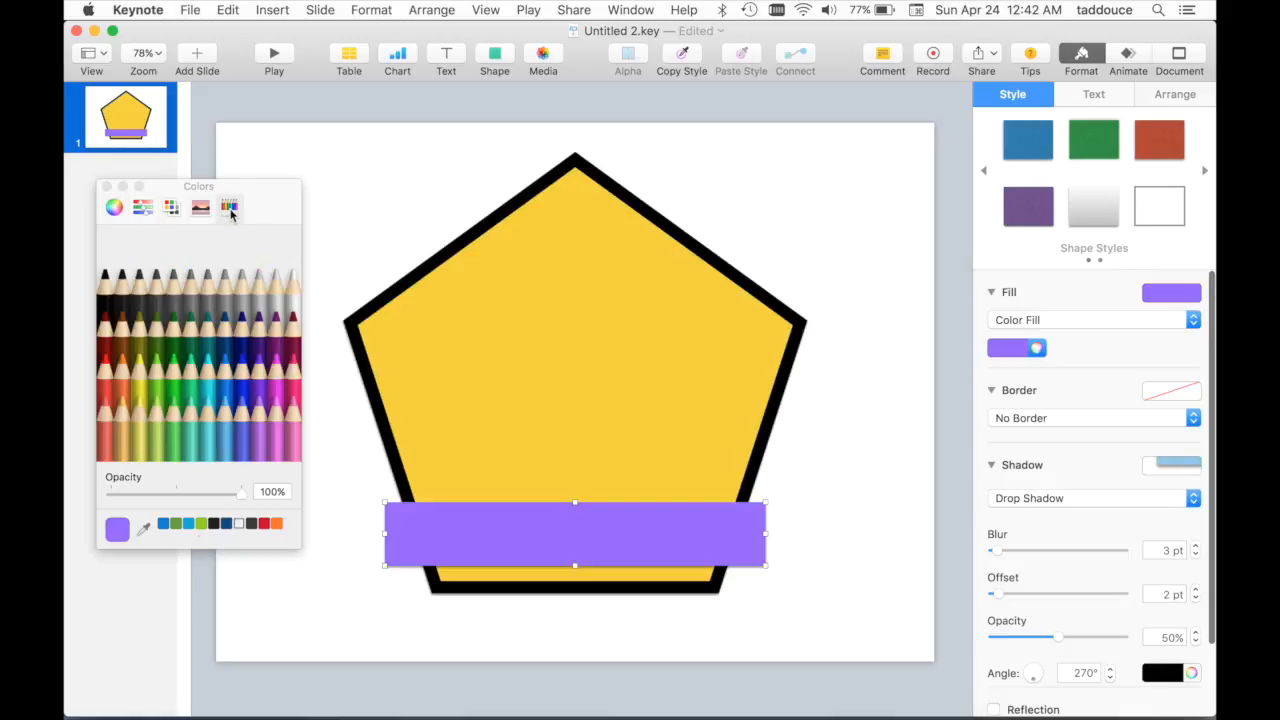
pyautogui.click(225, 381)
pyautogui.click(226, 405)
pyautogui.click(242, 371)
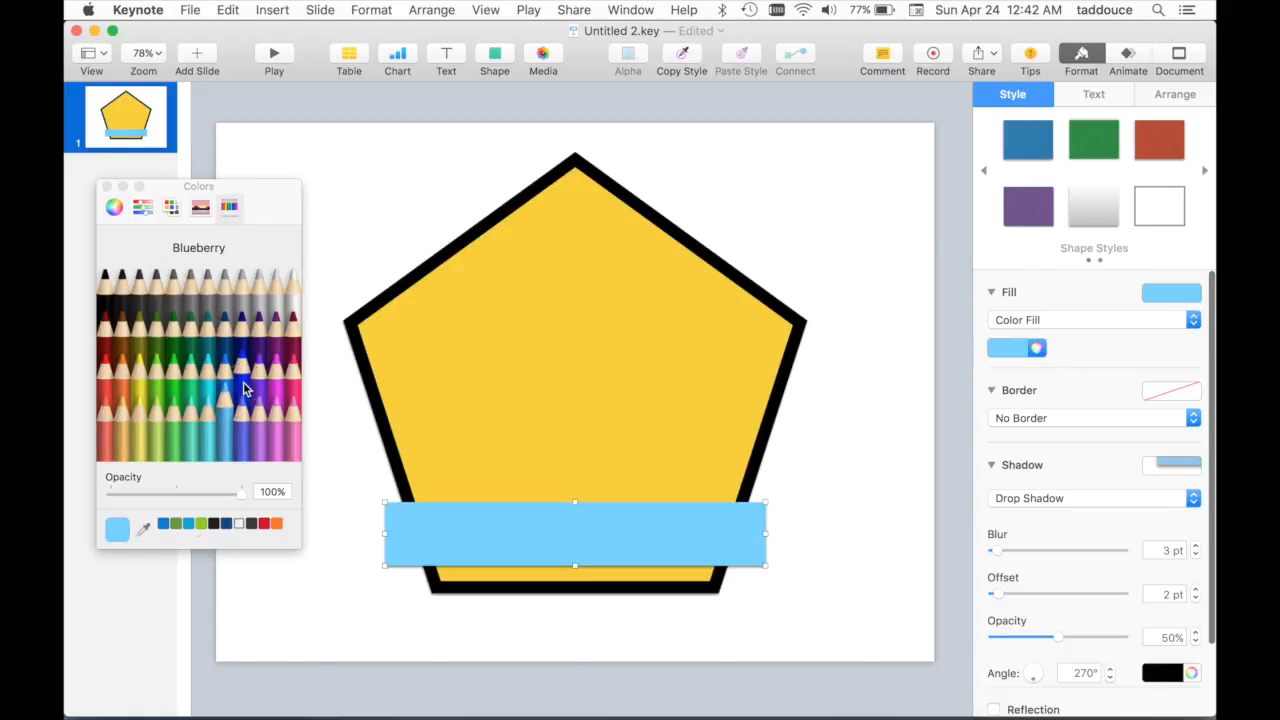
pyautogui.click(229, 347)
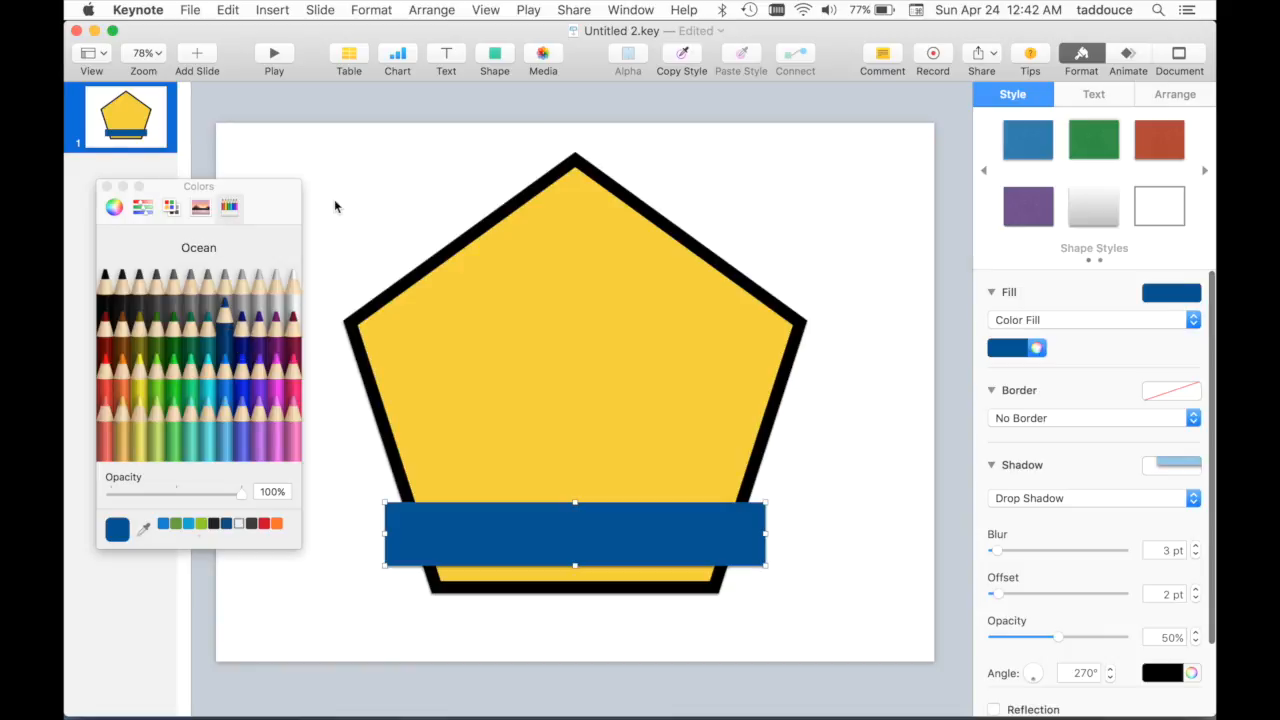
pyautogui.click(106, 187)
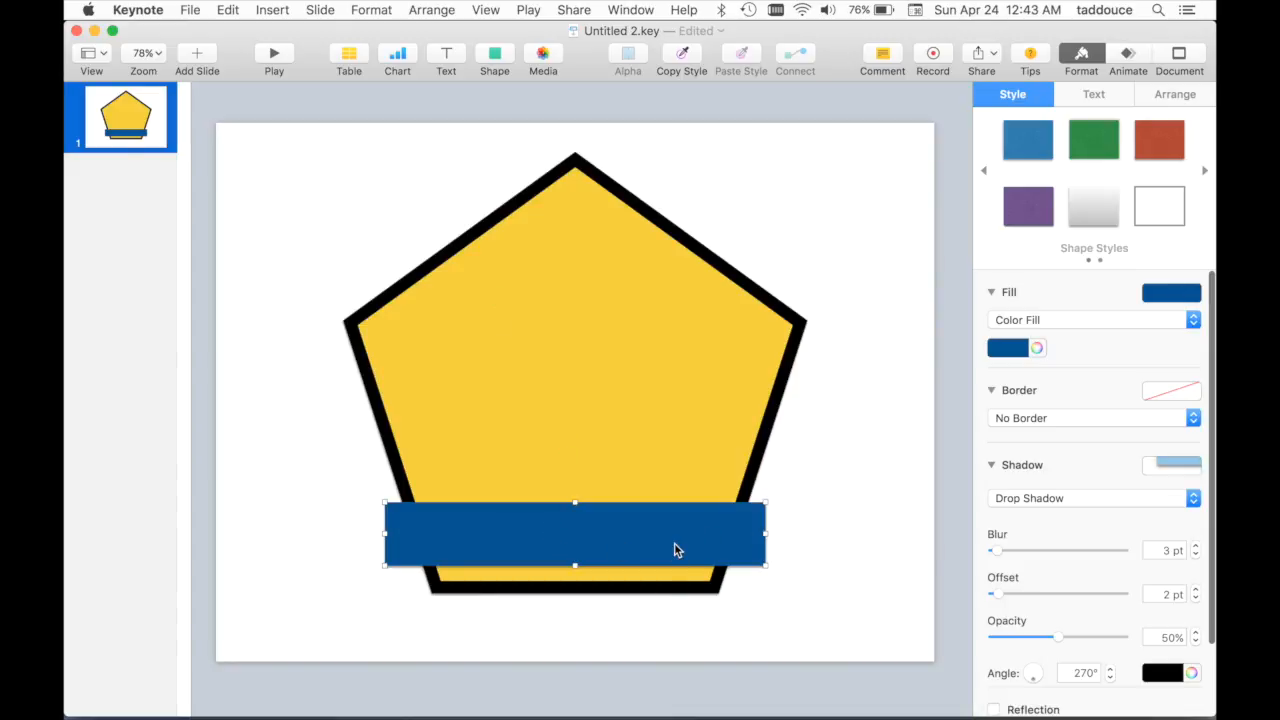
# Step: Duplicate the banner, shorten the copy to 135 pt wide and place it as a tail overlapping the banner's lower right corner
pyautogui.moveTo(641, 537); pyautogui.dragTo(642, 453)
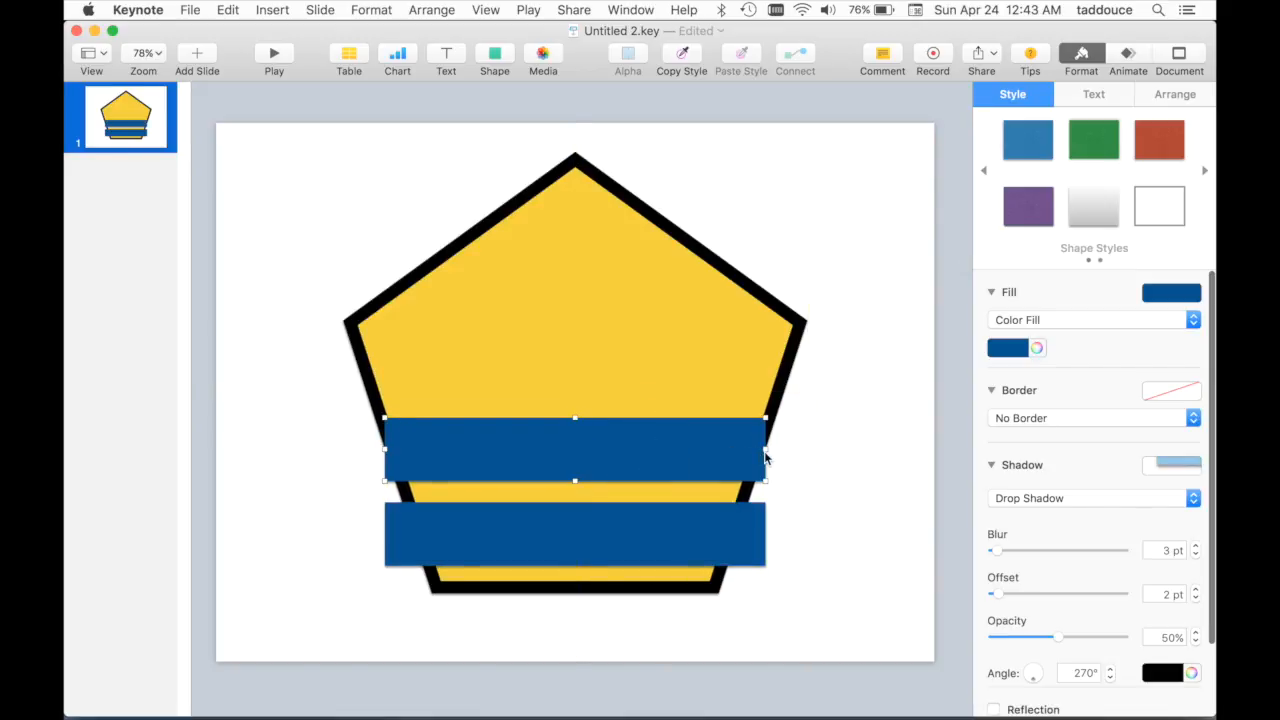
pyautogui.moveTo(765, 449); pyautogui.dragTo(760, 578)
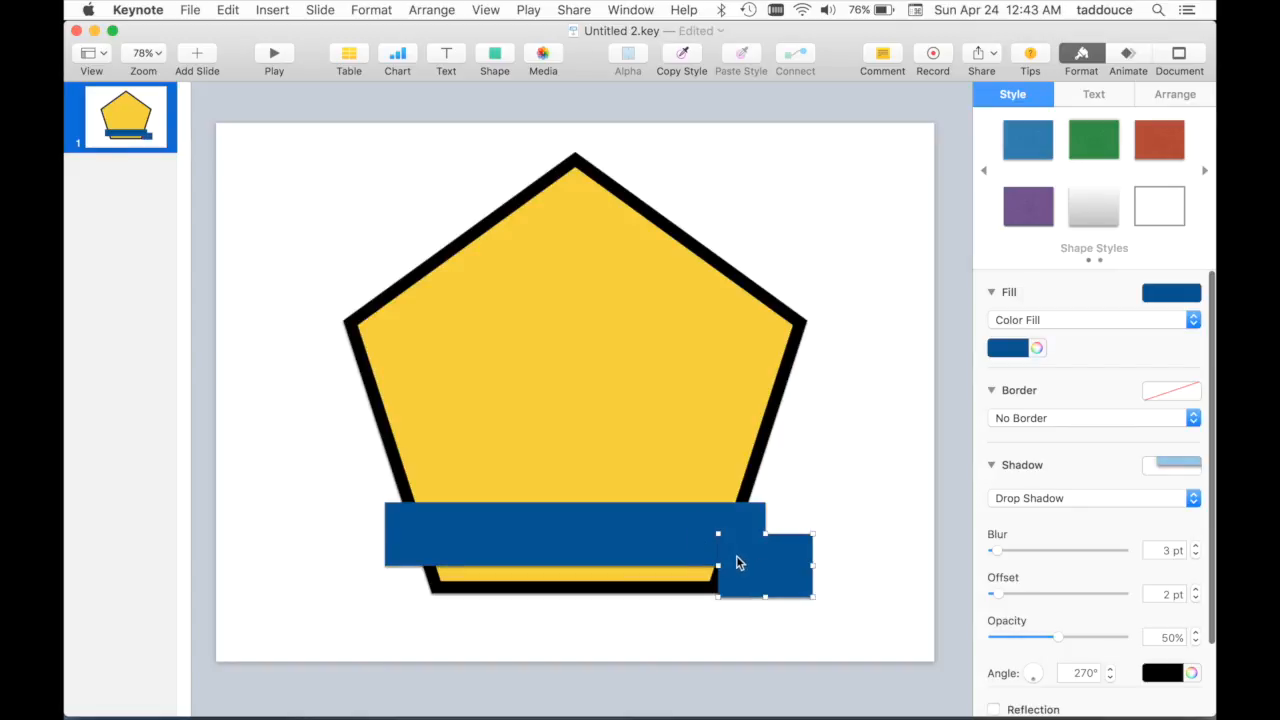
# Step: Send the short tail rectangle one layer behind the banner and reduce its height to 81 pt
pyautogui.scroll(5, 736, 555)
pyautogui.scroll(-4, 736, 555)
pyautogui.hscroll(4, 736, 555)
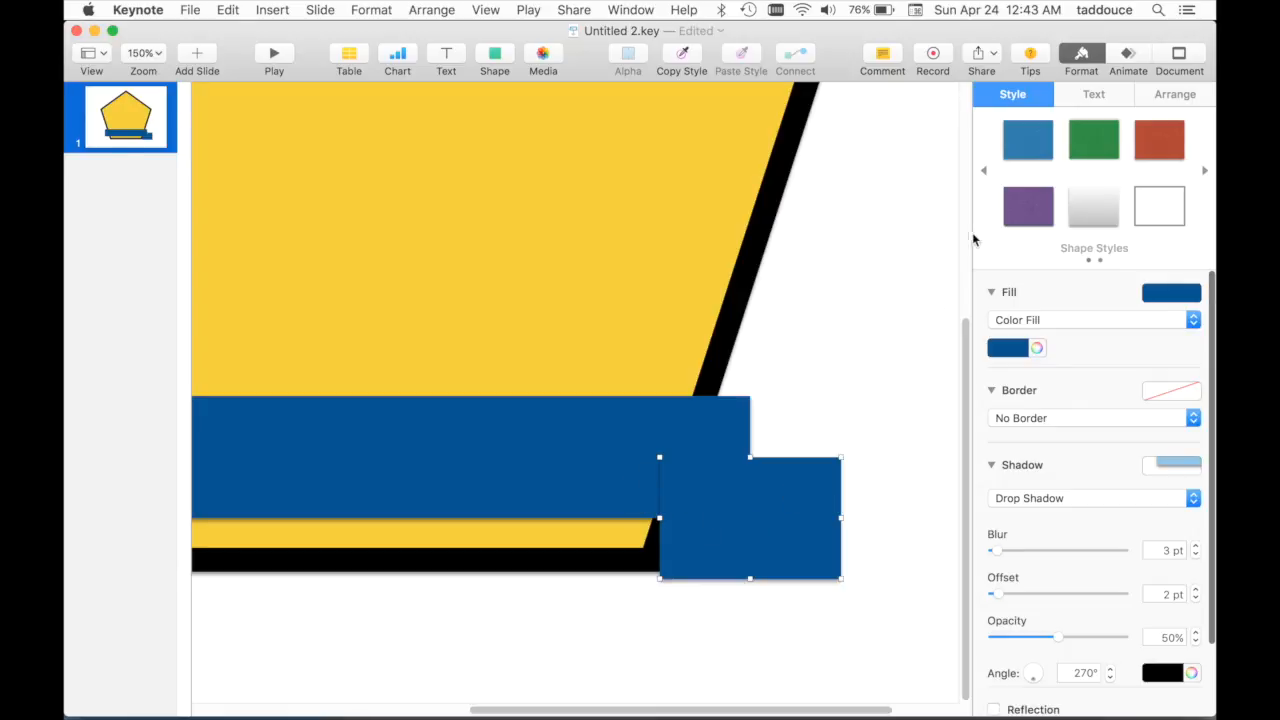
pyautogui.click(1147, 95)
pyautogui.click(1120, 142)
pyautogui.moveTo(818, 553); pyautogui.dragTo(818, 561)
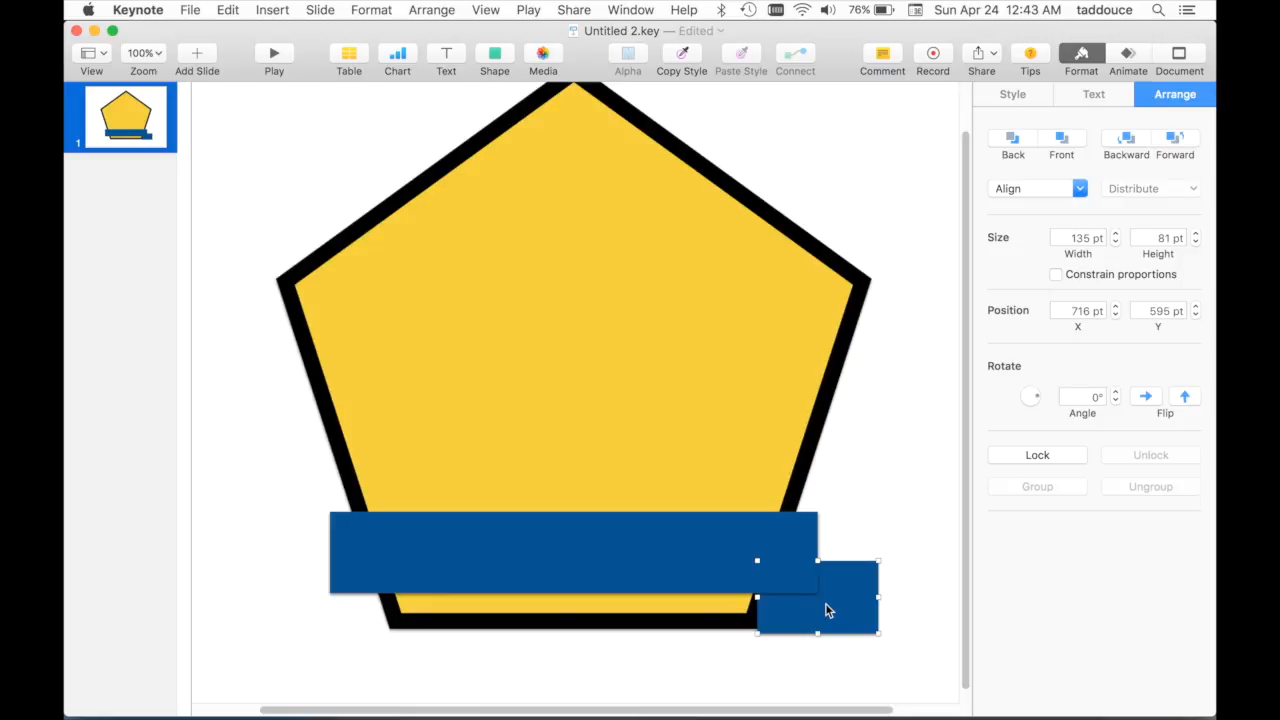
# Step: Duplicate the tail onto the banner's right end and resize the copy to 67 pt wide and 90 pt high
pyautogui.moveTo(842, 597); pyautogui.dragTo(781, 556)
pyautogui.scroll(5, 777, 542)
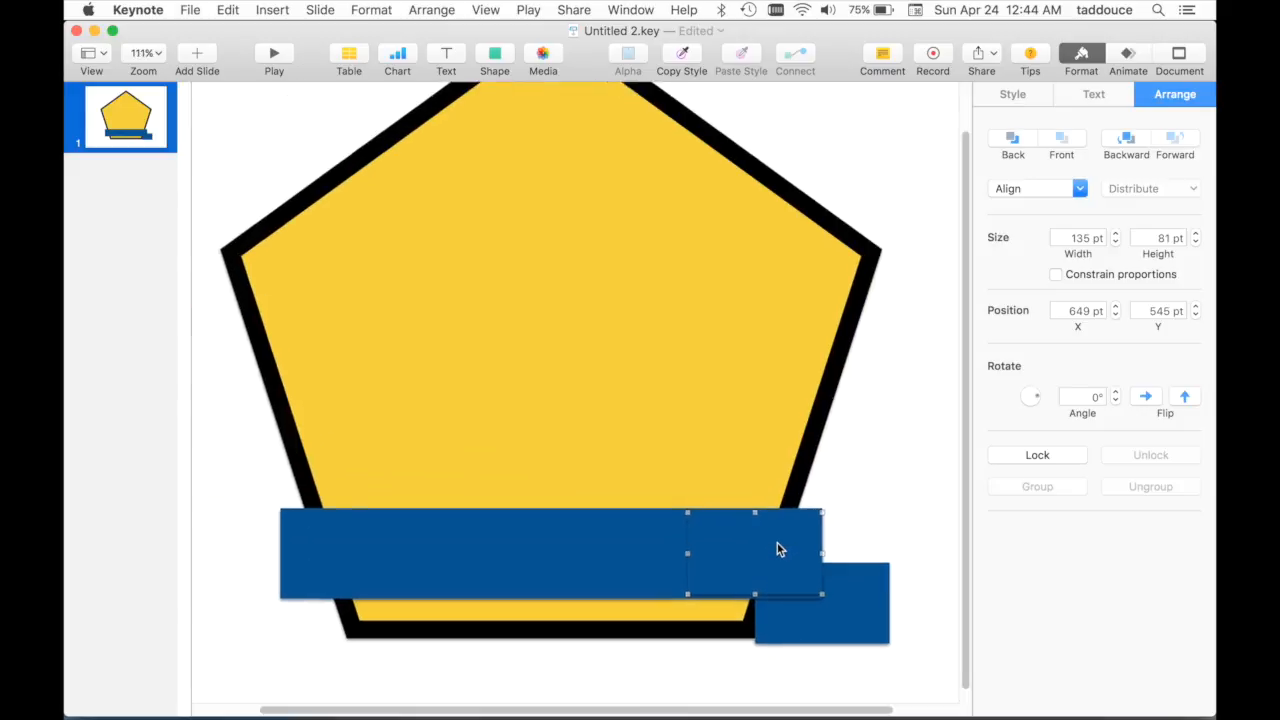
pyautogui.click(777, 428)
pyautogui.click(520, 436)
pyautogui.moveTo(443, 415); pyautogui.dragTo(603, 415)
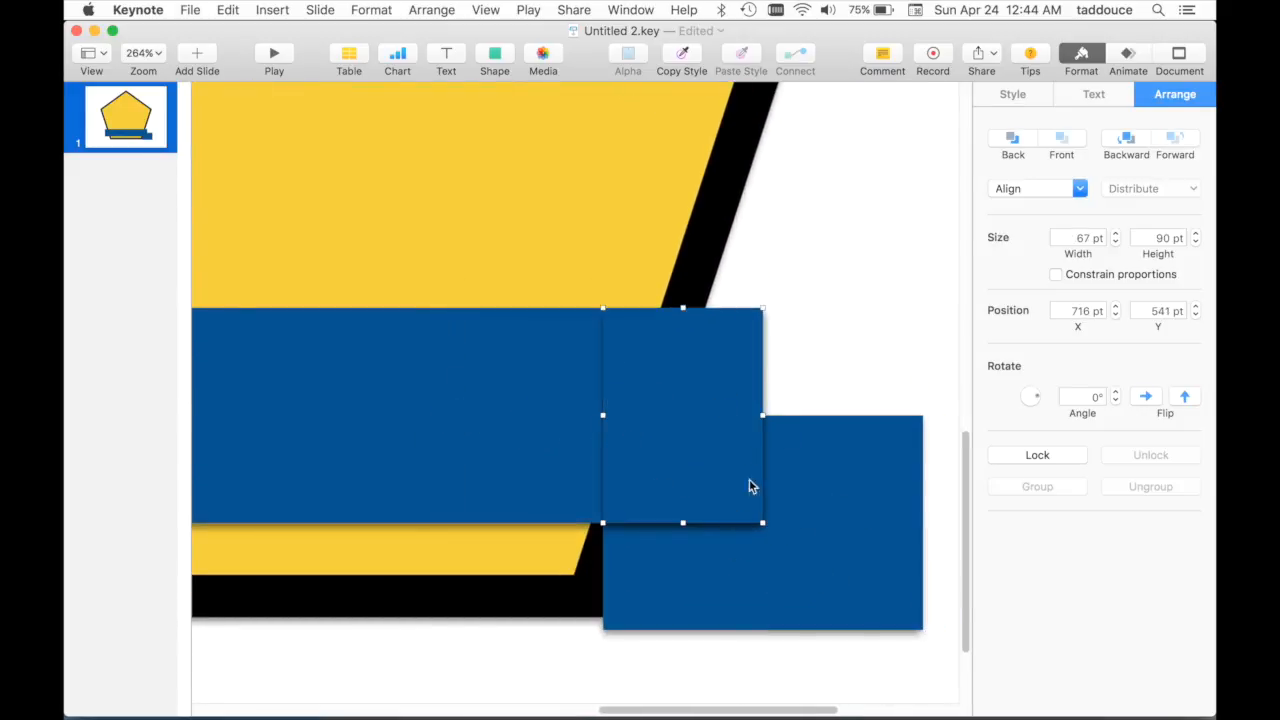
# Step: Make the small rectangle at the banner's right end editable by its points and apply the red shape style
pyautogui.rightClick(685, 386)
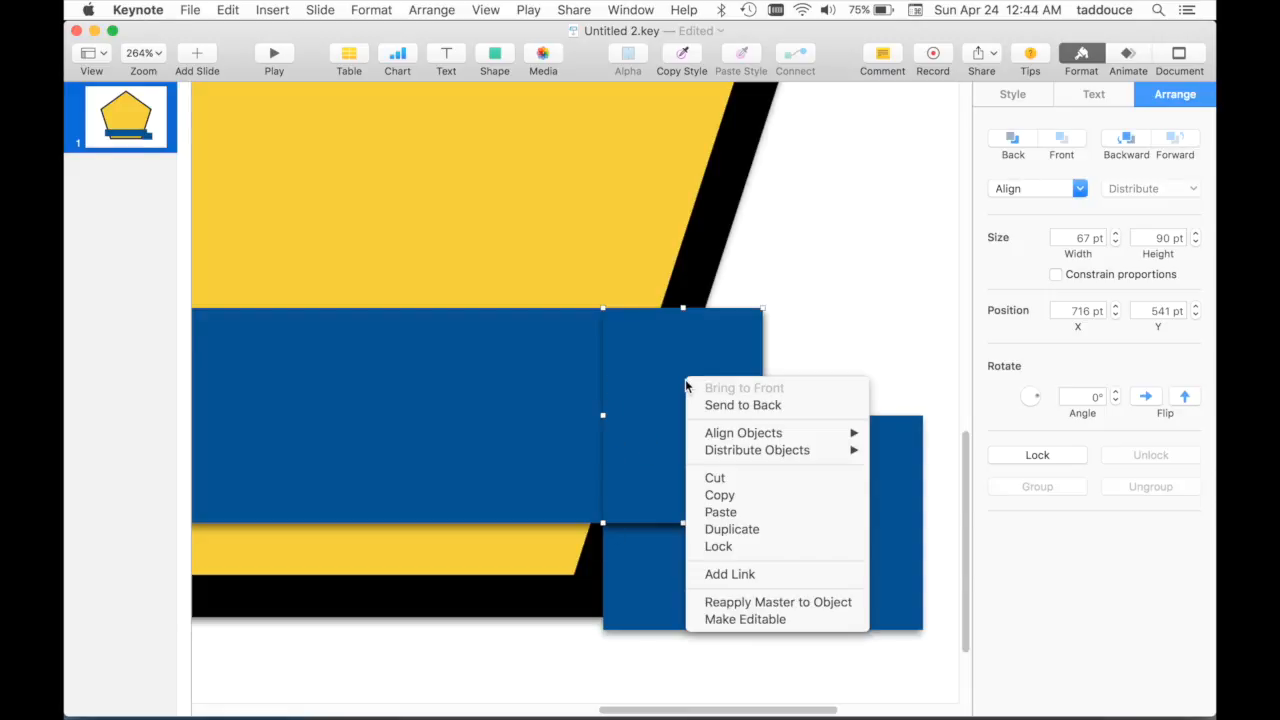
pyautogui.click(745, 619)
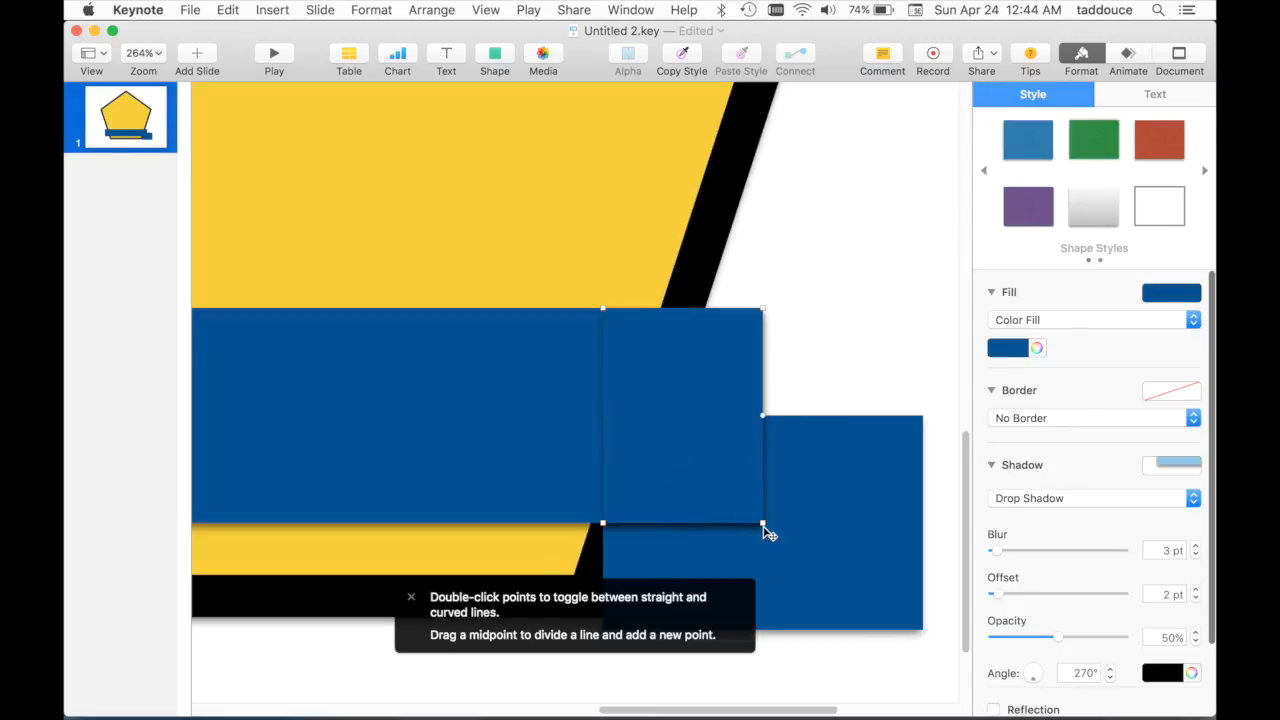
pyautogui.click(1160, 142)
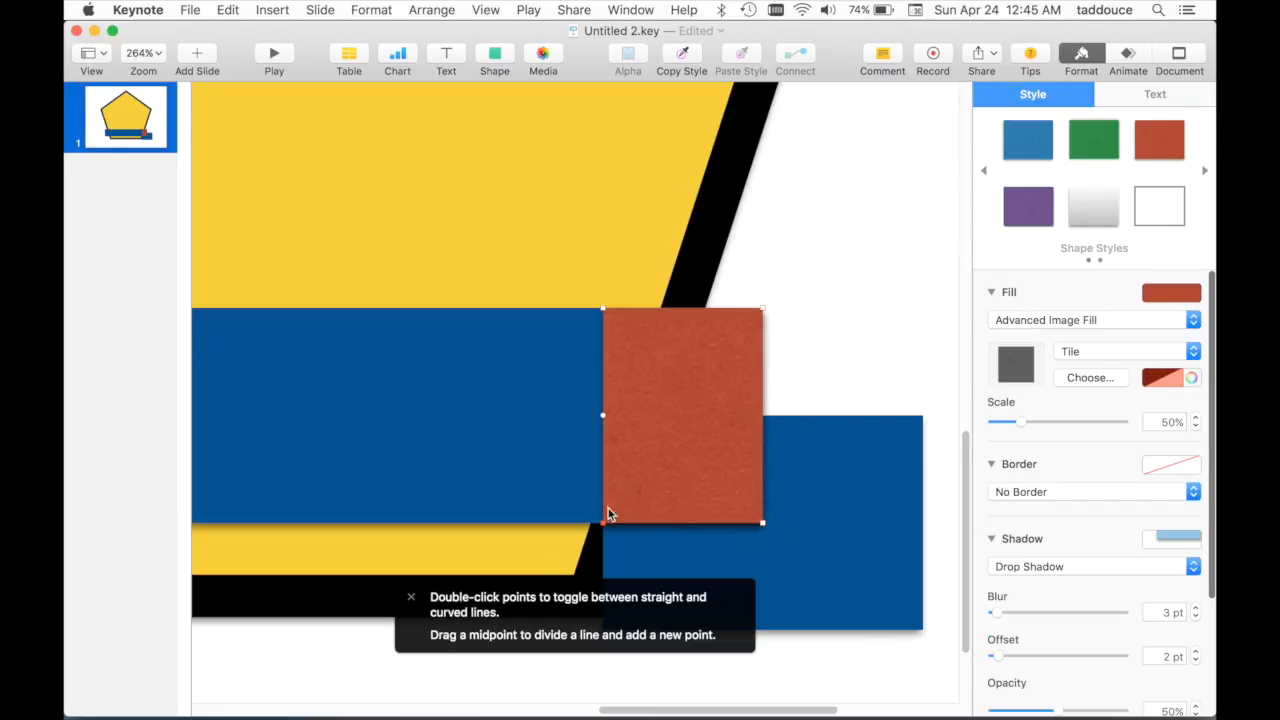
# Step: Shift both left corner points of the red rectangle straight down until they meet the tail's left corners, forming a slanted fold
pyautogui.moveTo(605, 525)
pyautogui.mouseDown()
pyautogui.moveTo(589, 529)
pyautogui.moveTo(640, 566)
pyautogui.moveTo(614, 477)
pyautogui.moveTo(688, 527)
pyautogui.moveTo(583, 491)
pyautogui.moveTo(631, 463)
pyautogui.moveTo(625, 511)
pyautogui.mouseUp()
pyautogui.press('super+z')
pyautogui.scroll(-5, 694, 400)
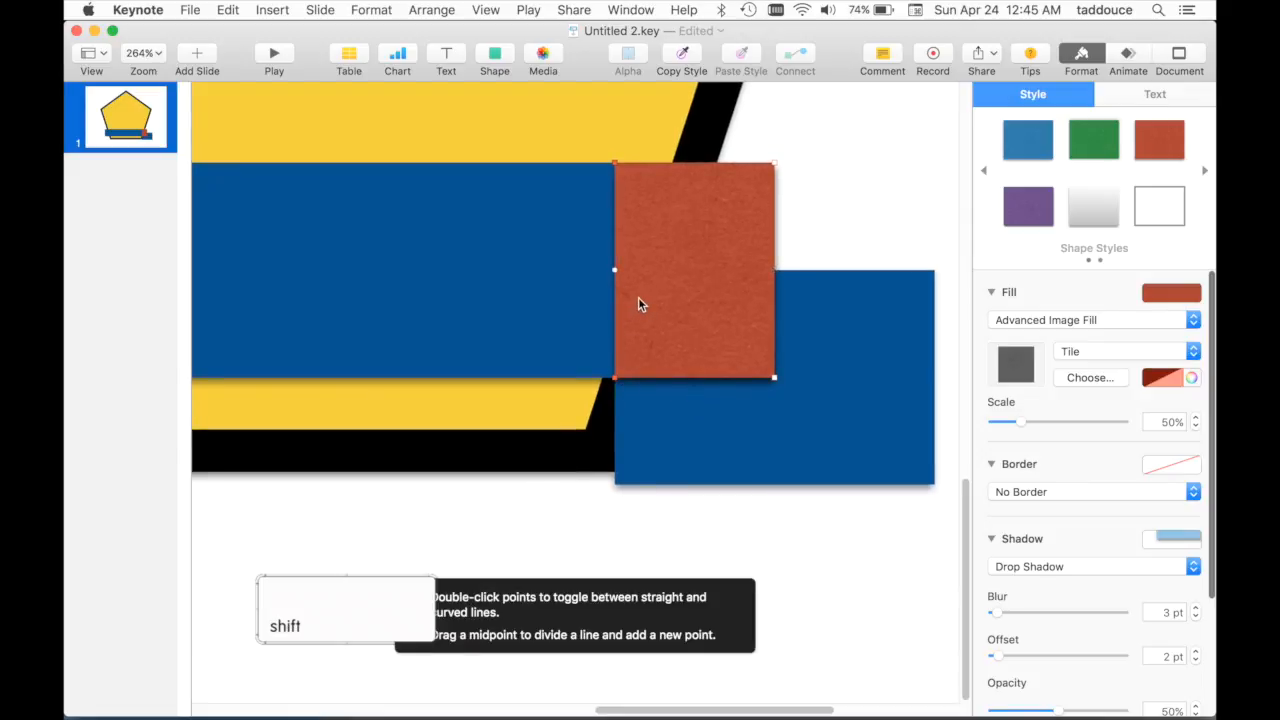
pyautogui.press('Down')
pyautogui.press('Down')
pyautogui.press('Down')
pyautogui.press('Down')
pyautogui.press('Down')
pyautogui.press('Down')
pyautogui.press('Down')
pyautogui.press('Down')
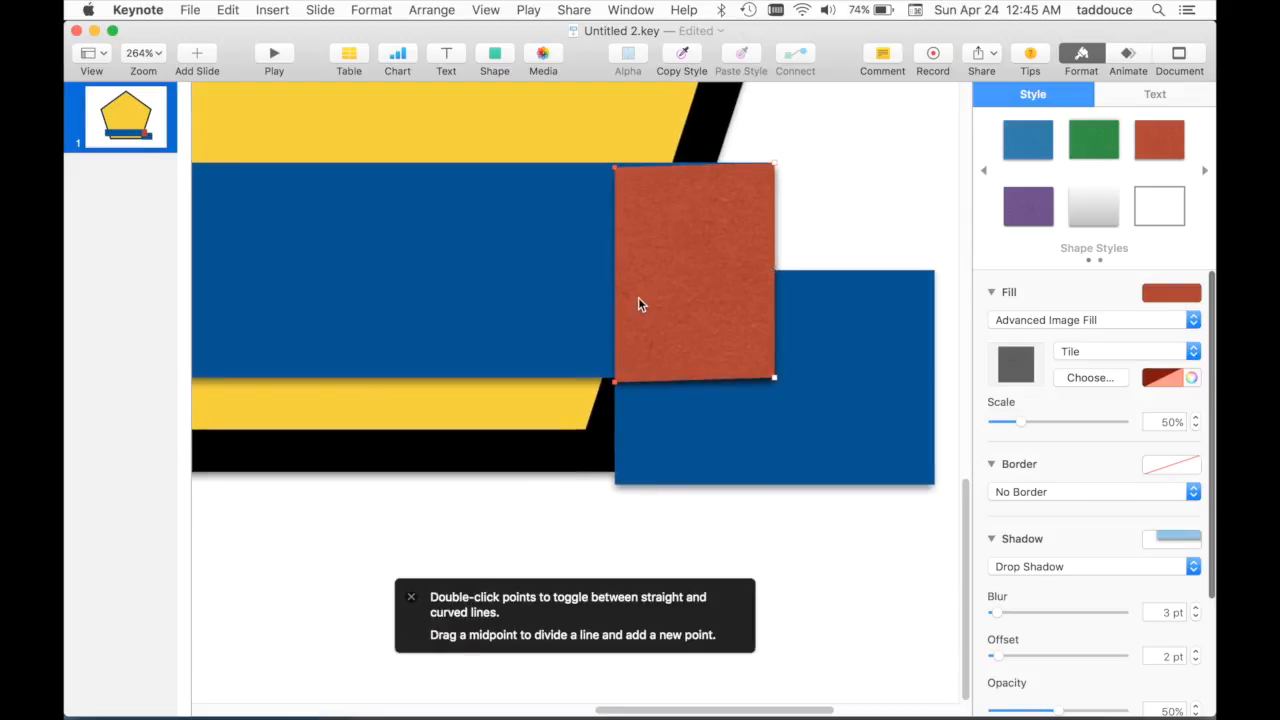
pyautogui.press('Down')
pyautogui.press('Down')
pyautogui.press('Down')
pyautogui.press('Down')
pyautogui.press('Down')
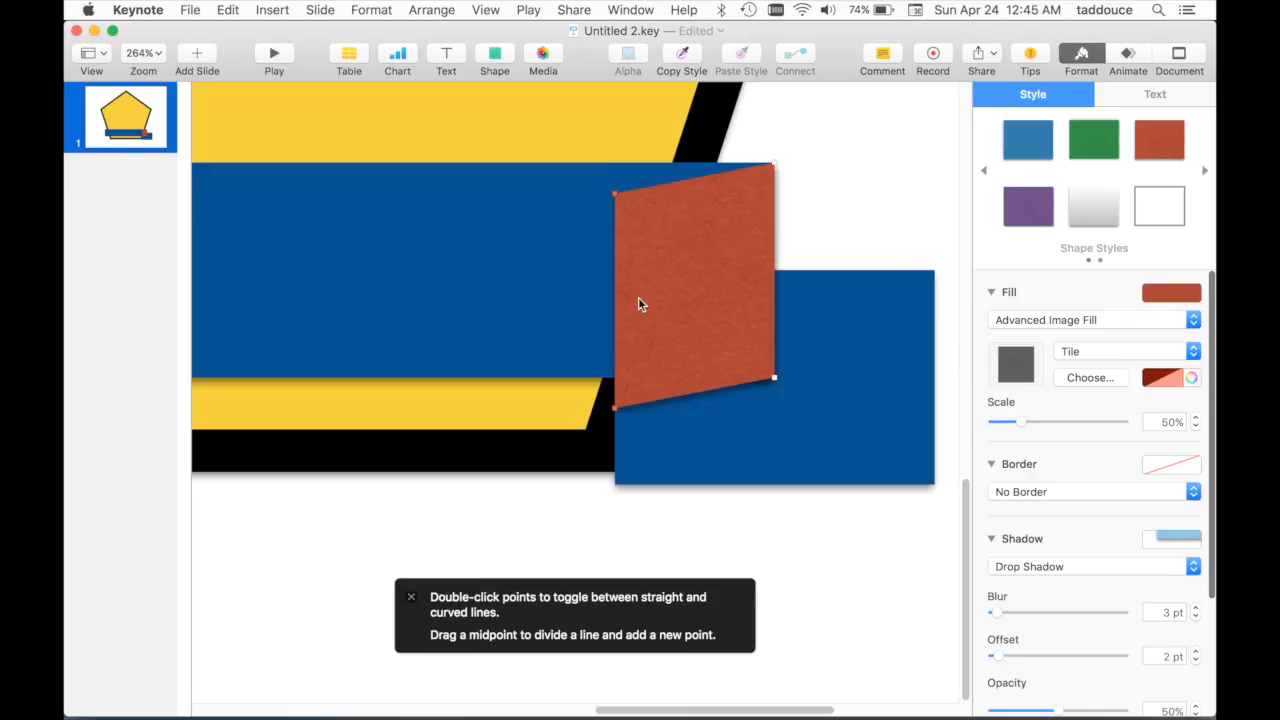
pyautogui.press('Down')
pyautogui.press('Down')
pyautogui.press('Down')
pyautogui.press('Down')
pyautogui.press('Down')
pyautogui.press('Down')
pyautogui.press('Down')
pyautogui.press('Down')
pyautogui.press('Down')
pyautogui.press('Down')
pyautogui.press('Down')
pyautogui.press('Down')
pyautogui.press('Down')
pyautogui.press('Down')
pyautogui.press('Down')
pyautogui.press('Down')
pyautogui.press('Down')
pyautogui.press('Down')
pyautogui.press('Down')
pyautogui.press('Down')
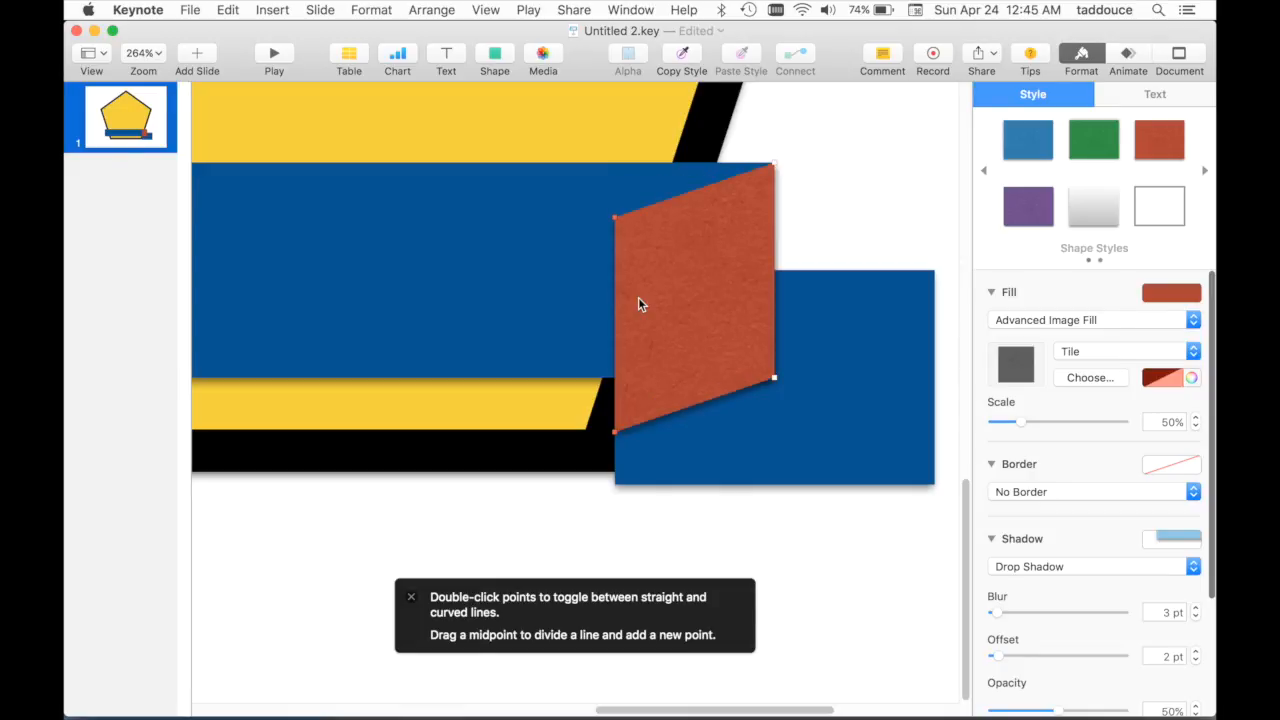
pyautogui.press('Down')
pyautogui.press('Down')
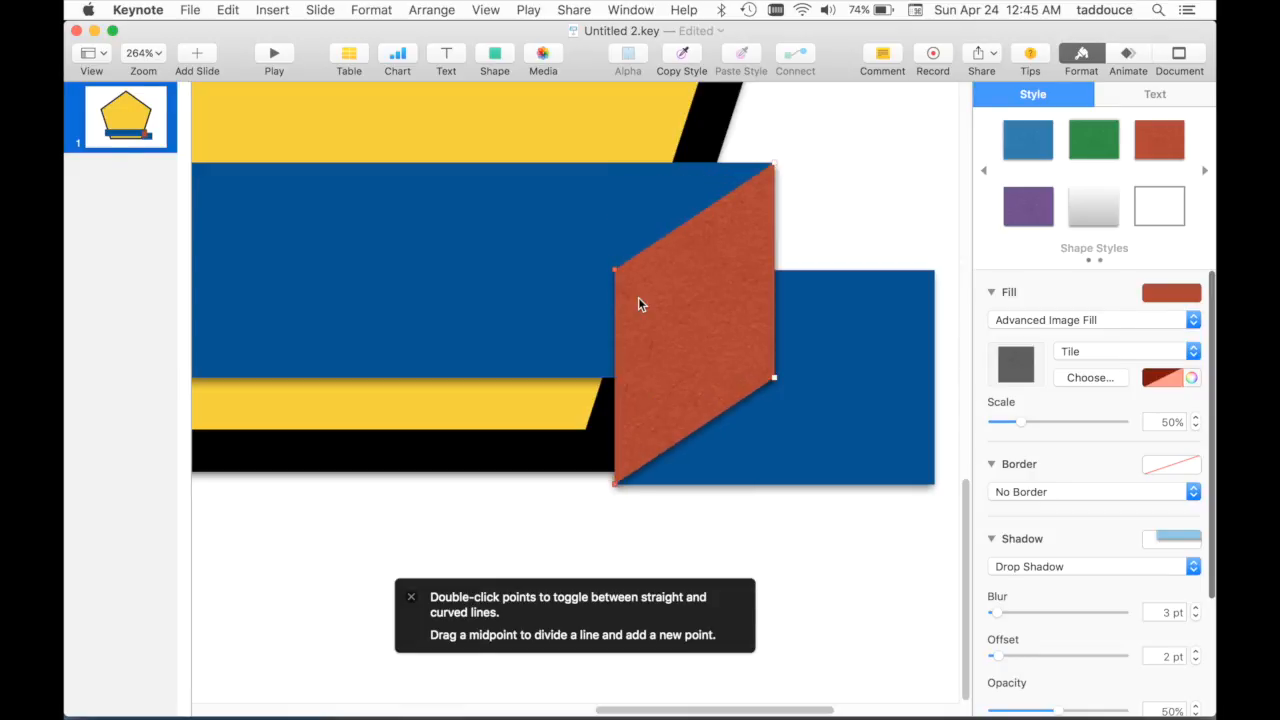
pyautogui.scroll(5, 619, 507)
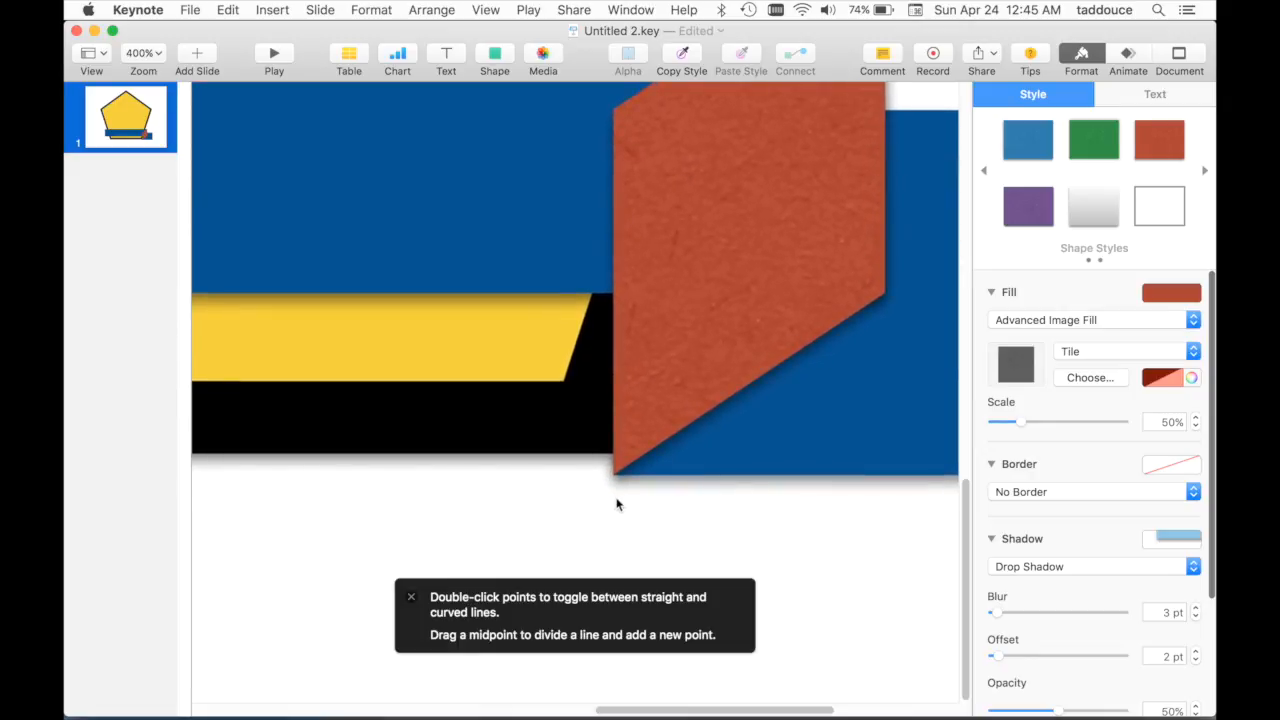
pyautogui.scroll(-5, 618, 507)
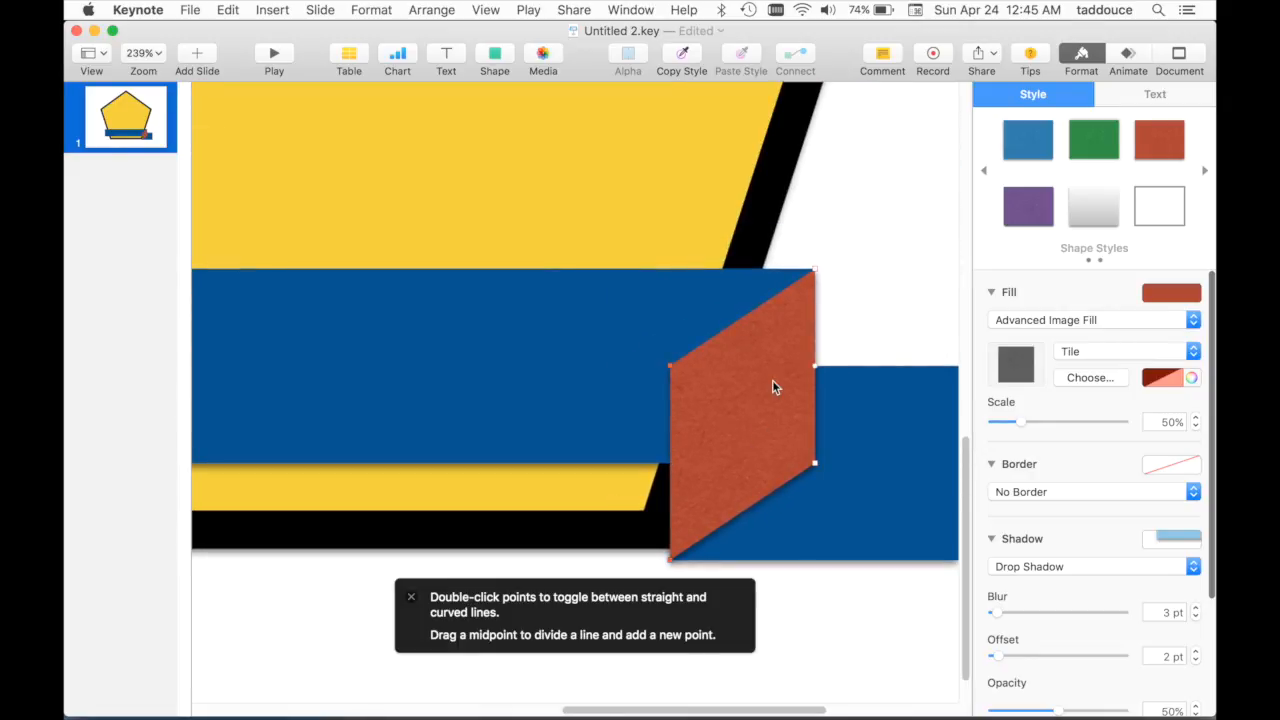
pyautogui.click(900, 290)
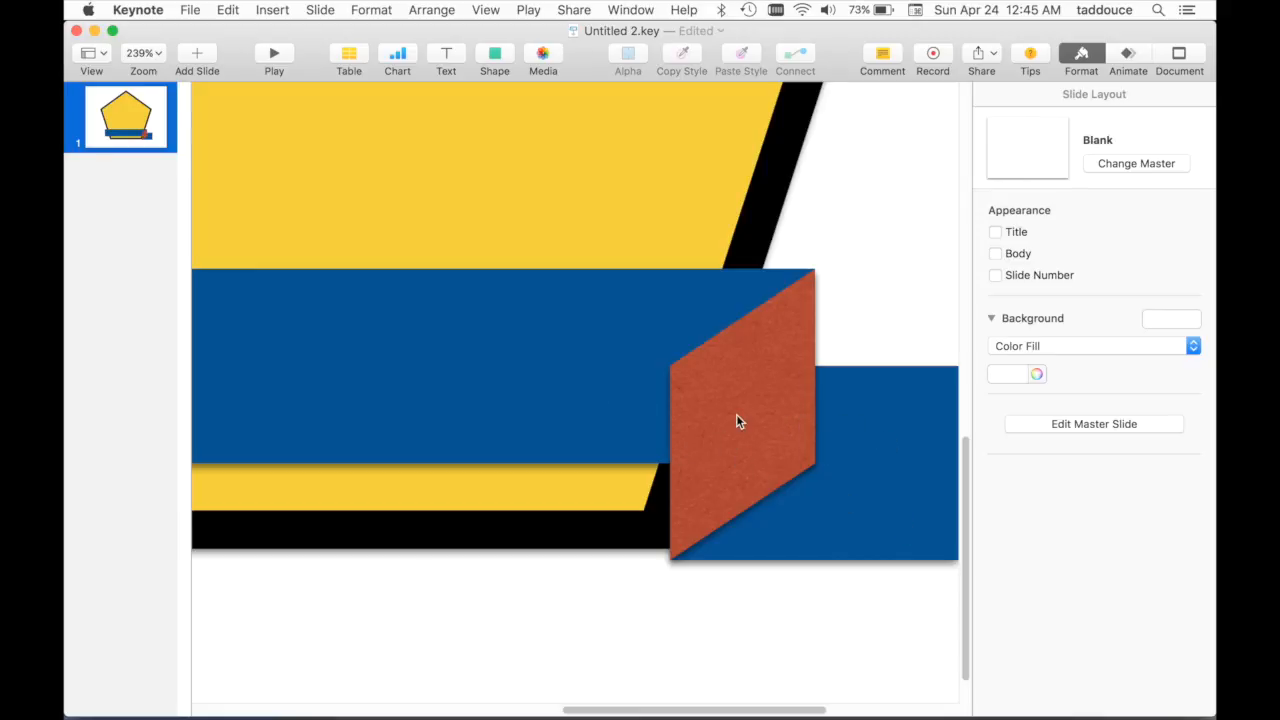
# Step: Apply the saved dark blue shape style to the ribbon tail and to the red slanted fold at the banner's right end
pyautogui.click(907, 446)
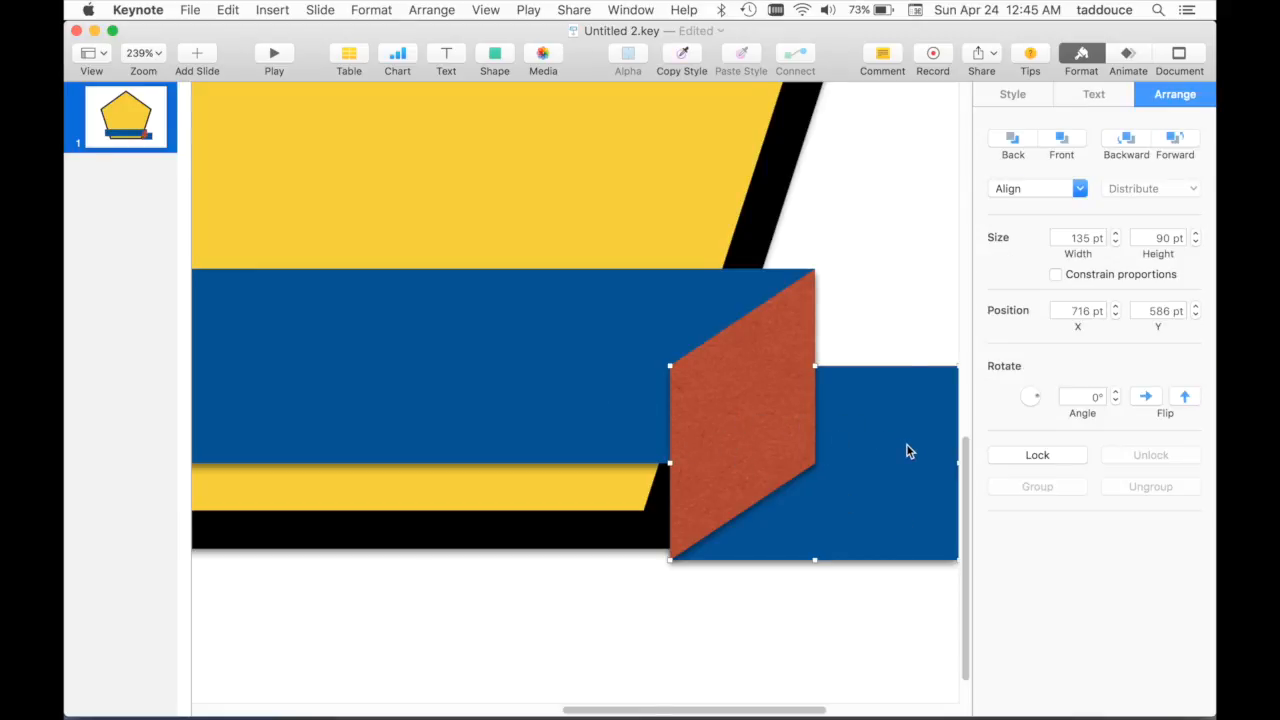
pyautogui.scroll(5, 907, 445)
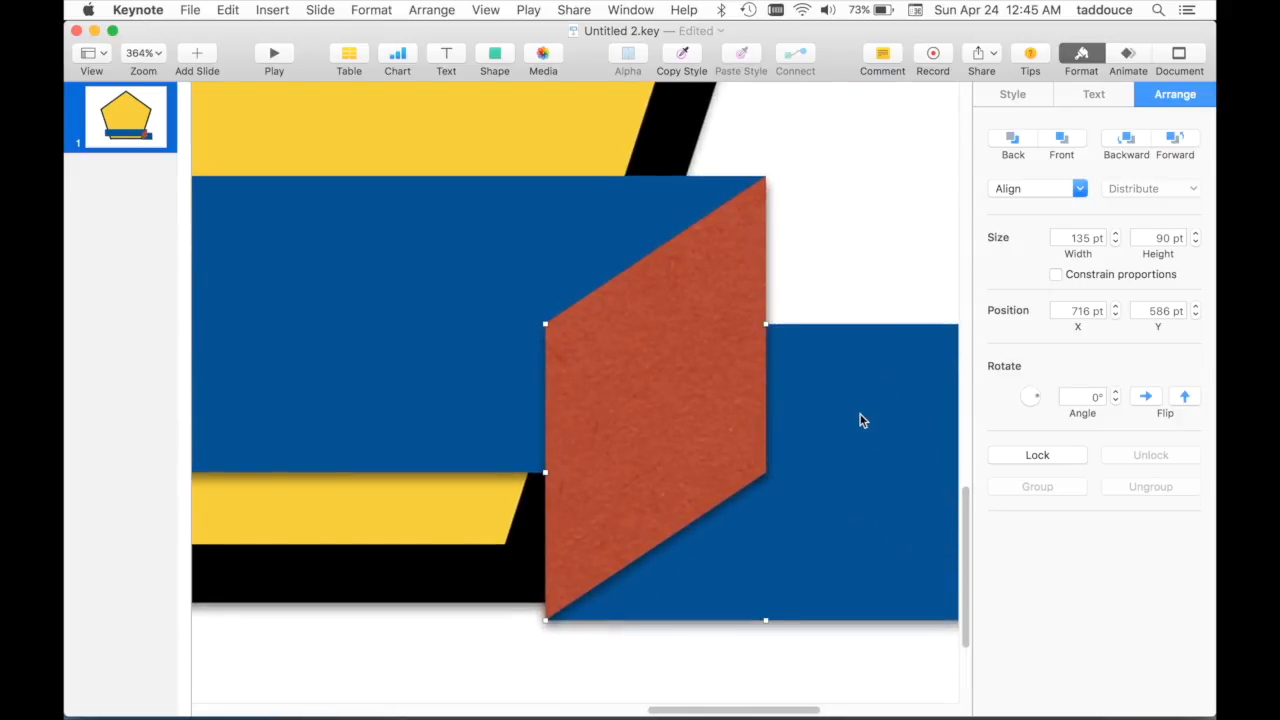
pyautogui.click(1008, 94)
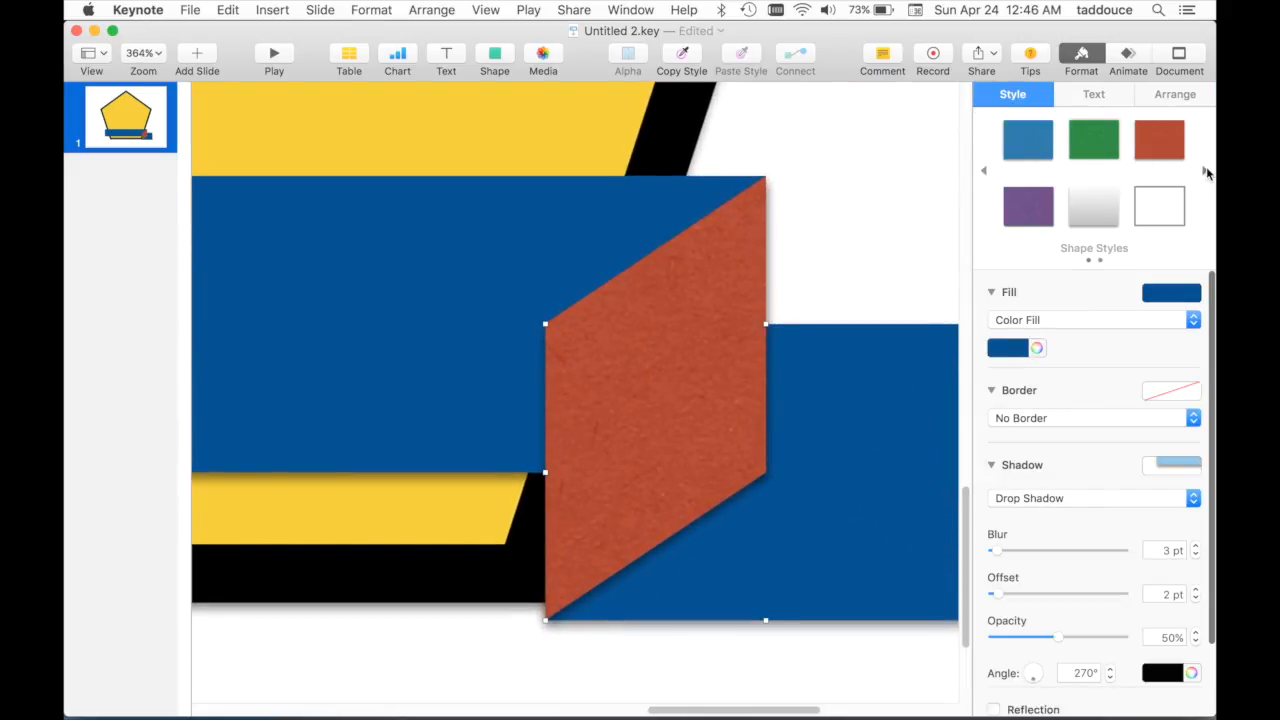
pyautogui.click(1206, 173)
pyautogui.click(1030, 142)
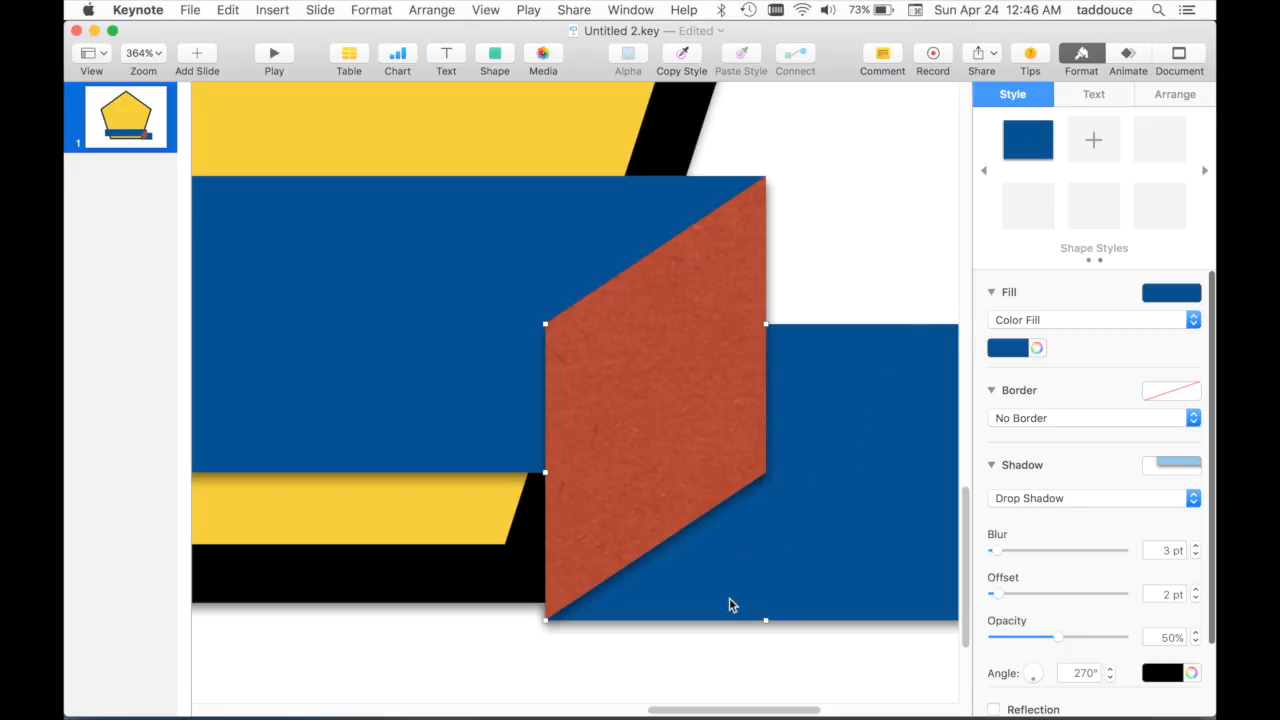
pyautogui.click(654, 350)
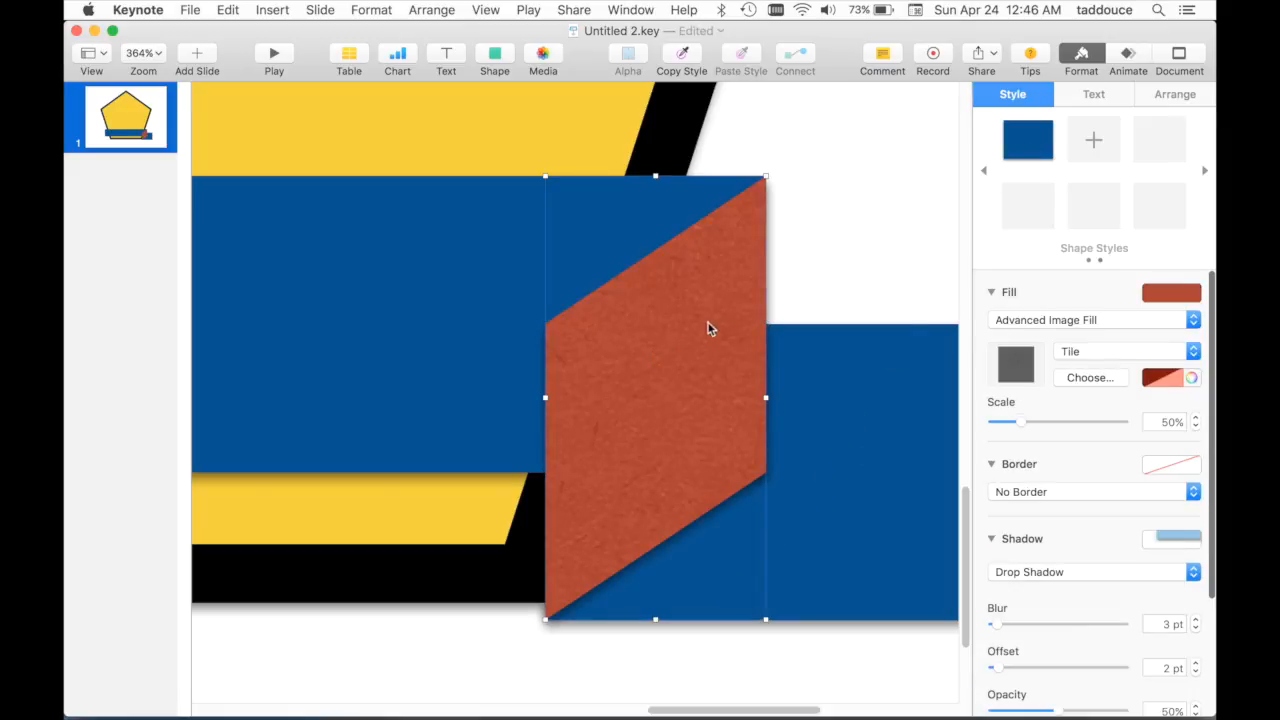
pyautogui.click(1040, 132)
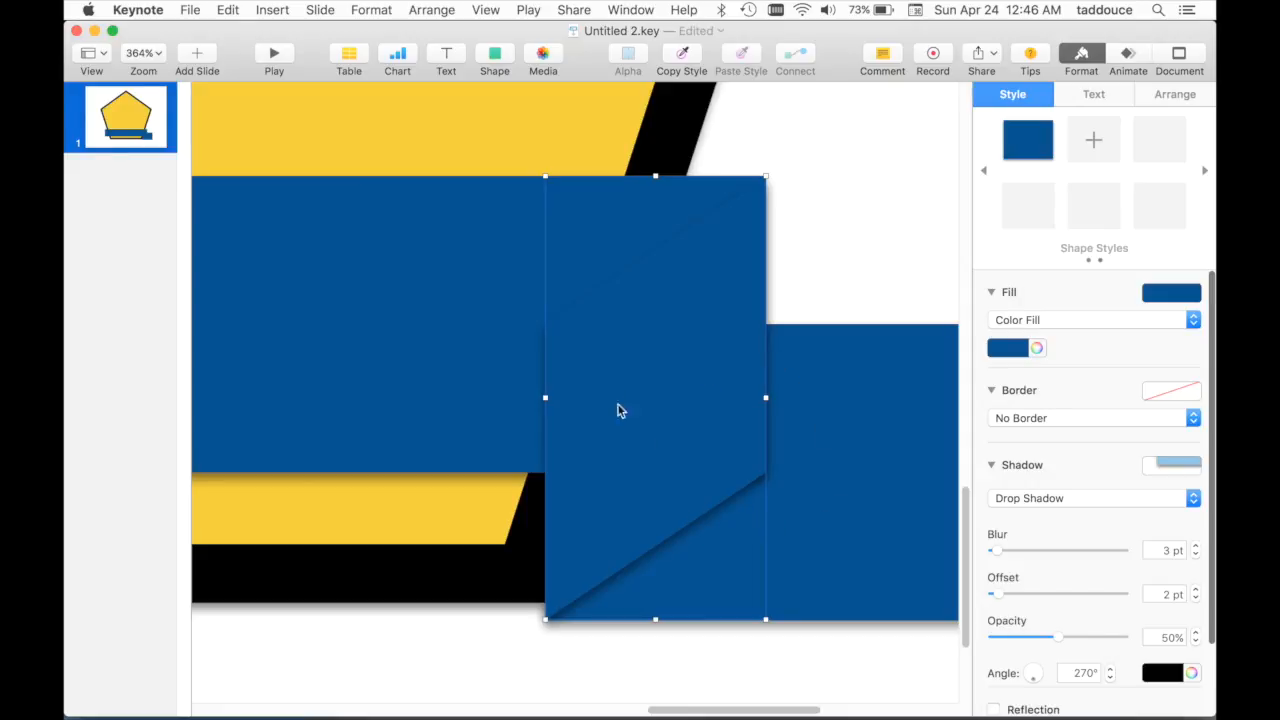
# Step: Send the right tail and its slanted fold together one layer backward so they sit behind the banner
pyautogui.keyDown('shift'); pyautogui.click(841, 407); pyautogui.keyUp('shift')
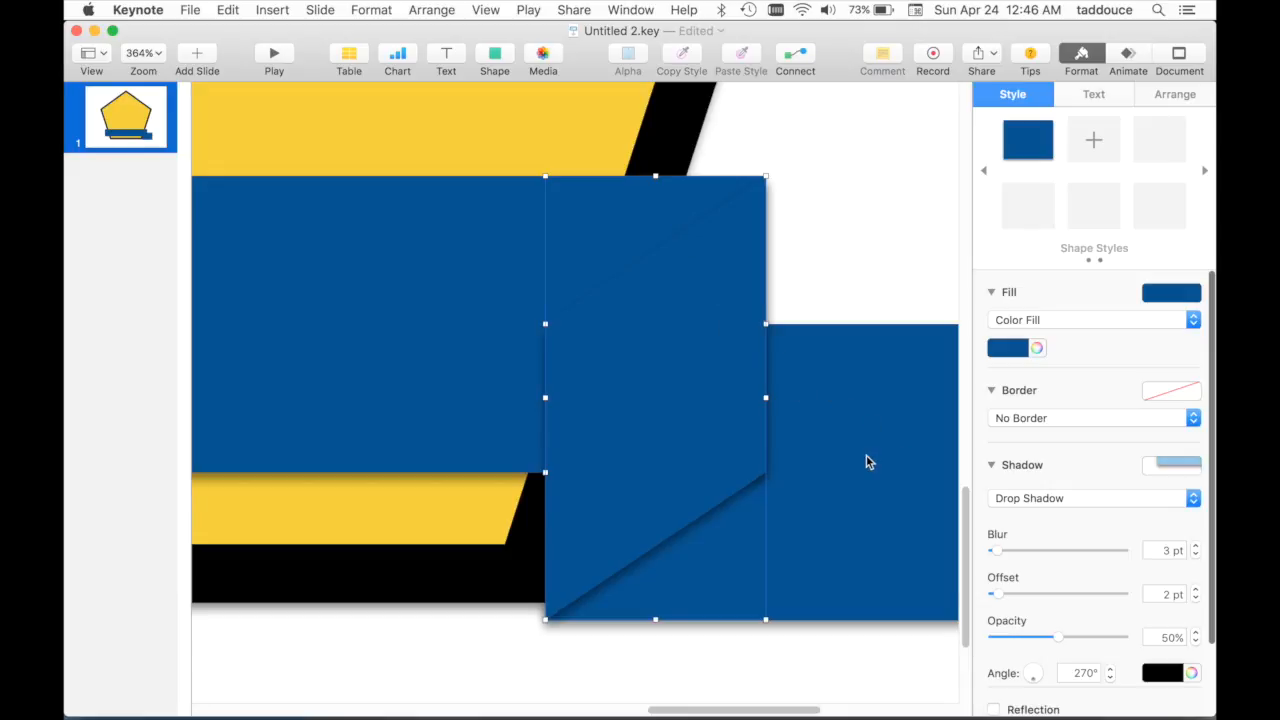
pyautogui.scroll(-5, 866, 462)
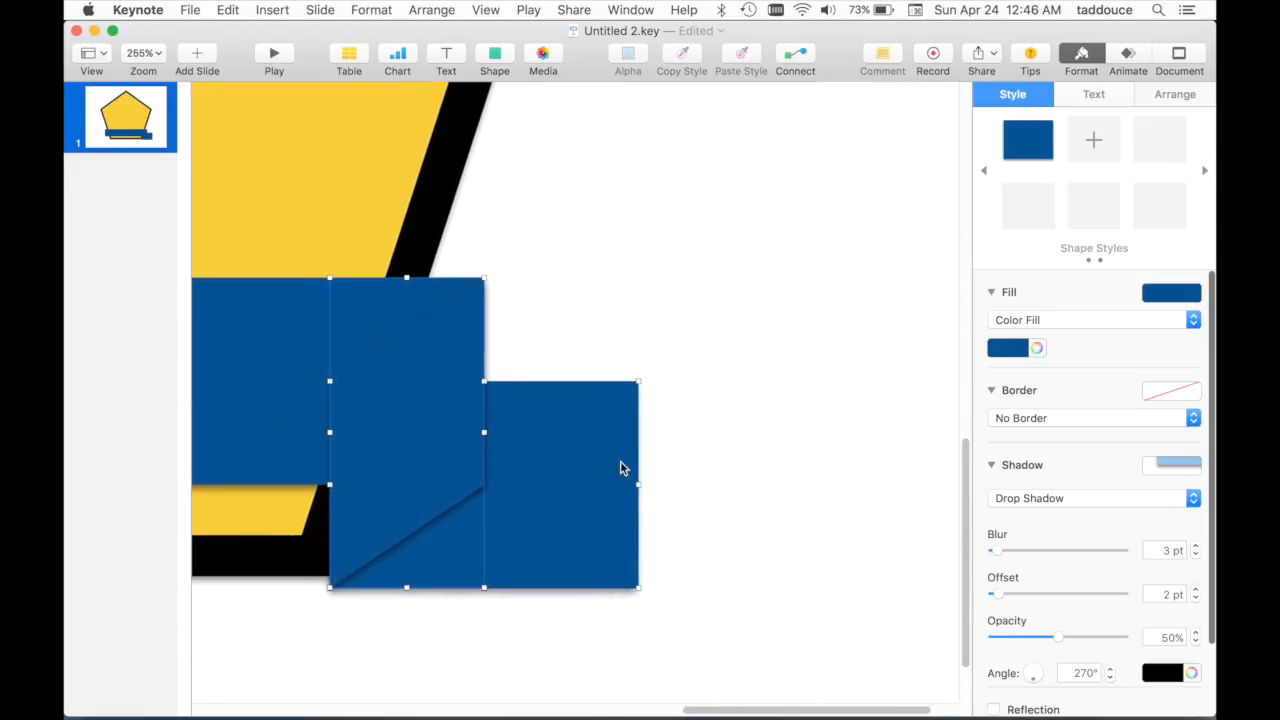
pyautogui.hscroll(-5, 588, 487)
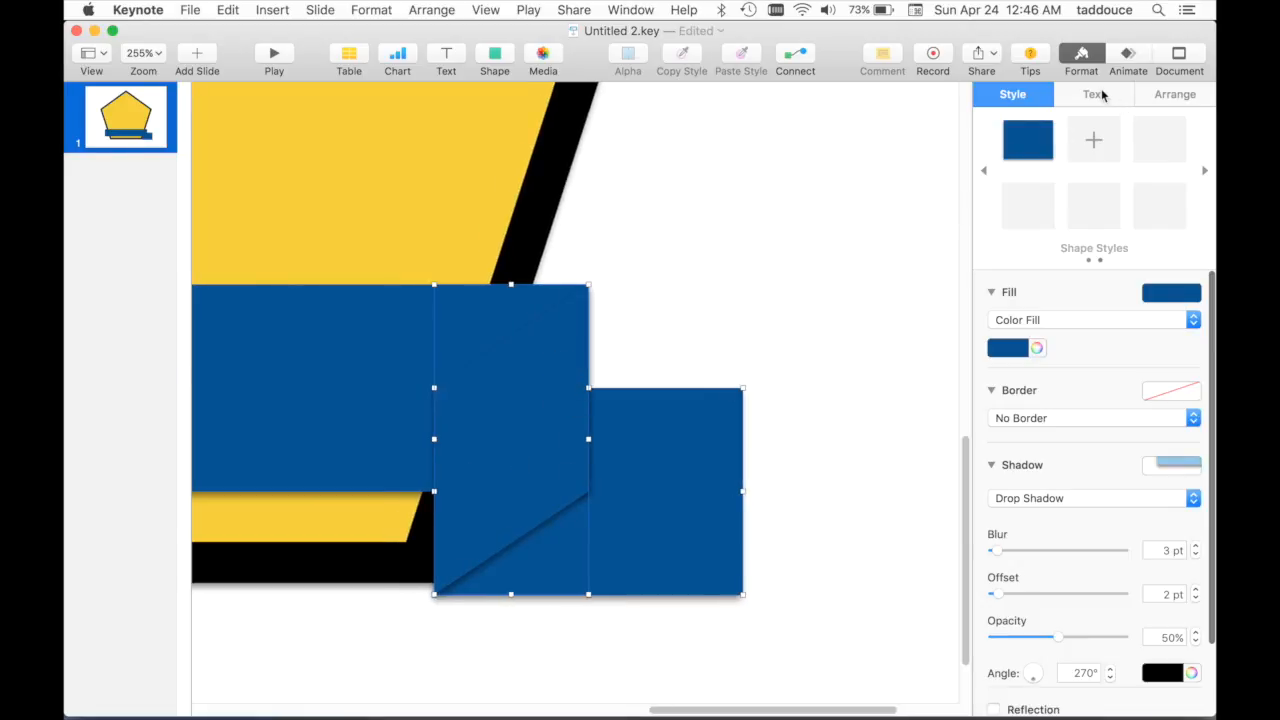
pyautogui.click(1178, 94)
pyautogui.click(1127, 143)
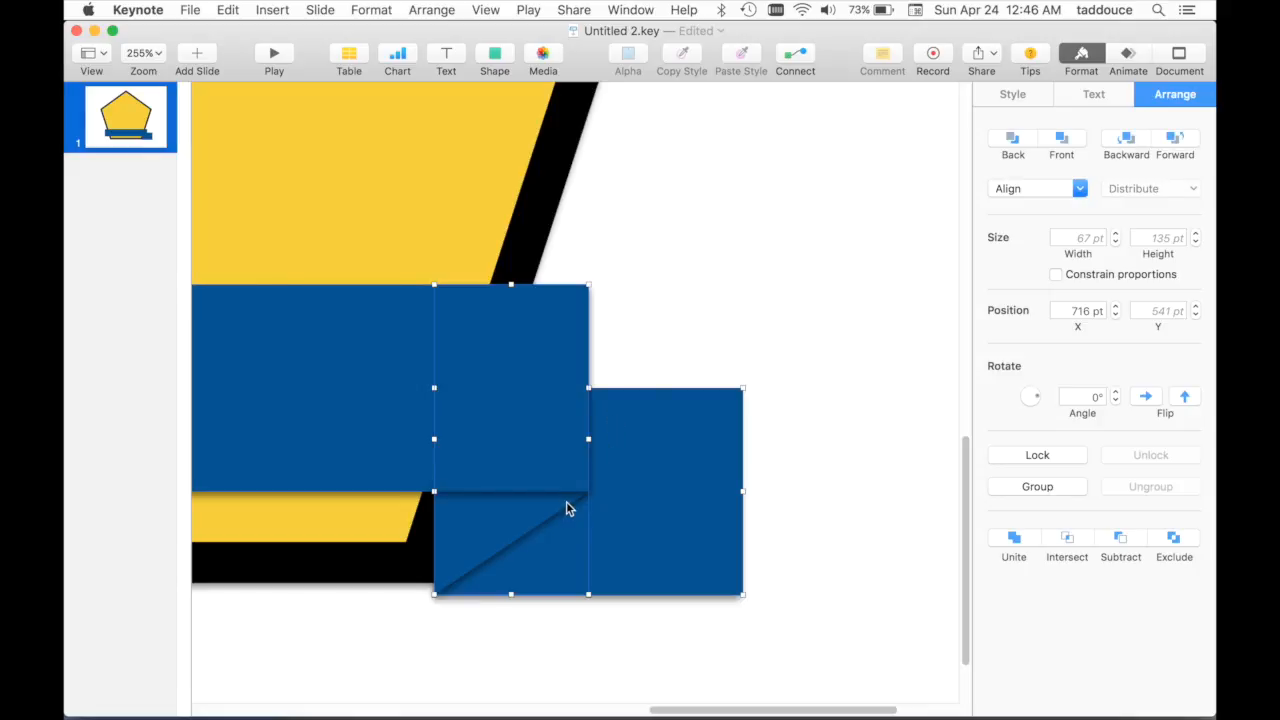
pyautogui.scroll(3, 566, 505)
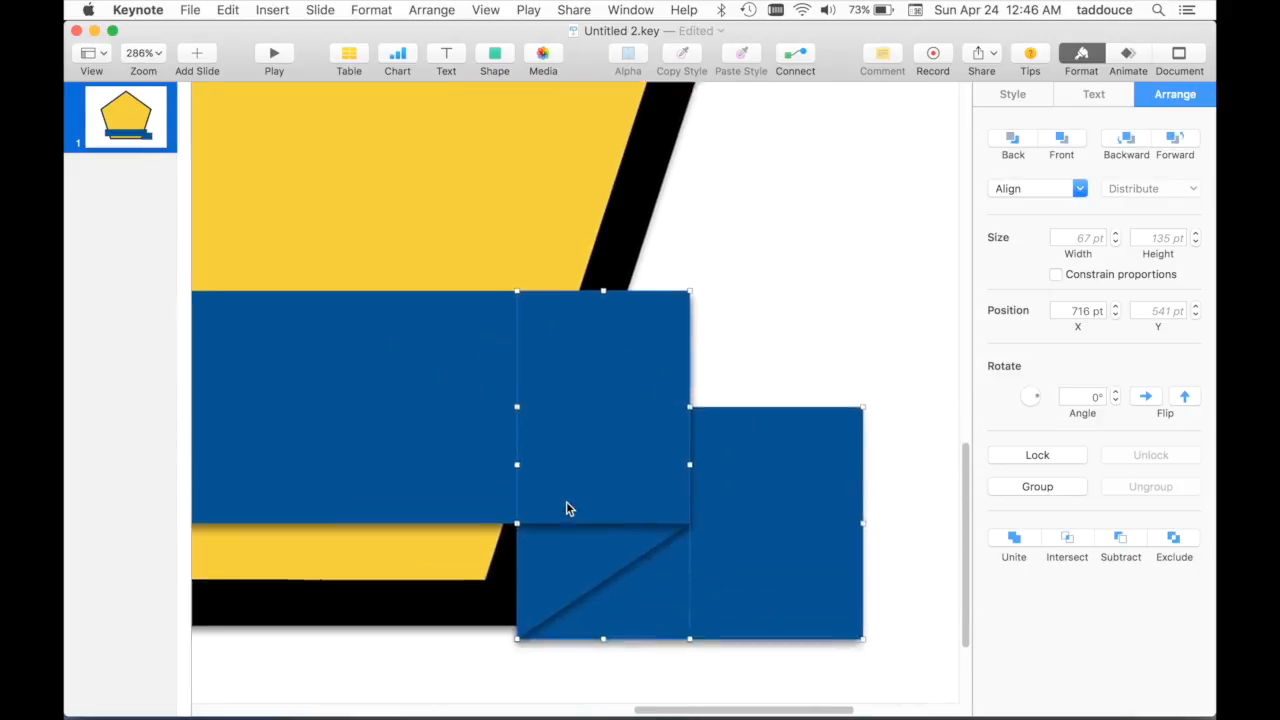
pyautogui.scroll(-2, 600, 480)
pyautogui.hscroll(2, 600, 480)
pyautogui.click(796, 293)
# Step: Make the right ribbon tail editable by its points
pyautogui.click(735, 416)
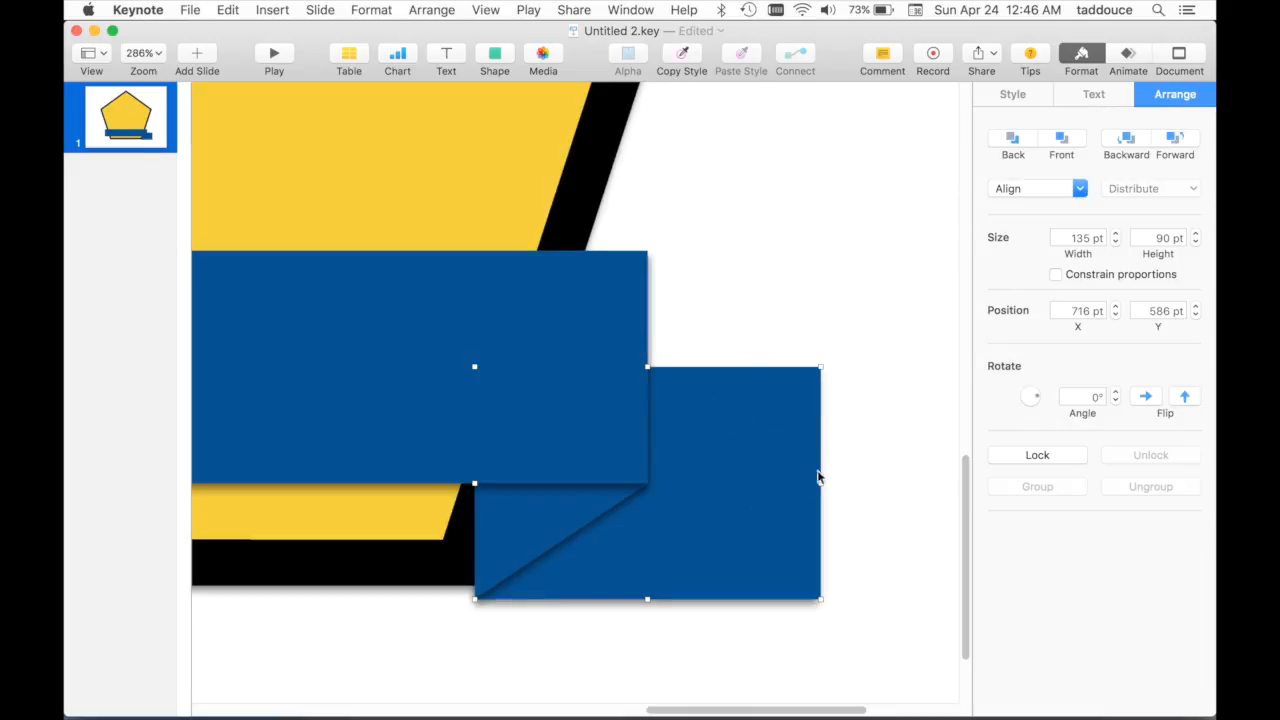
pyautogui.rightClick(754, 515)
pyautogui.click(790, 697)
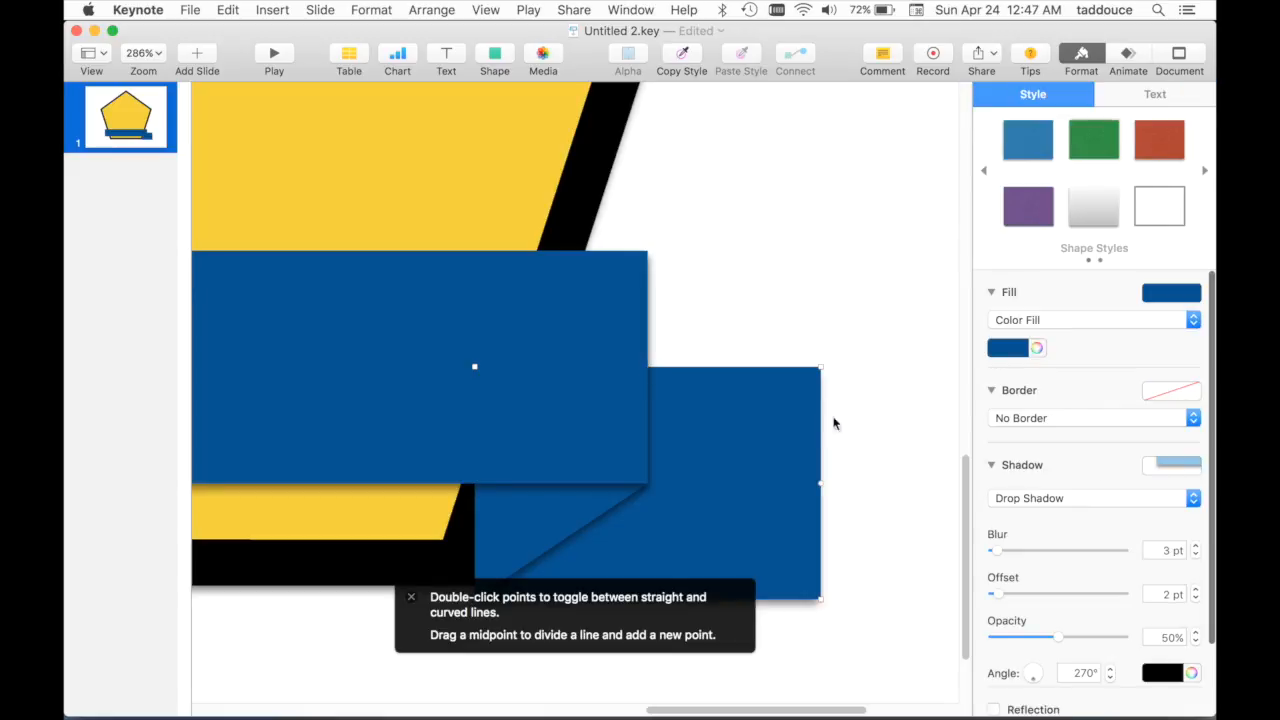
# Step: Try to pull the middle of the tail's outer edge outward, and undo the curved change
pyautogui.scroll(-3, 824, 357)
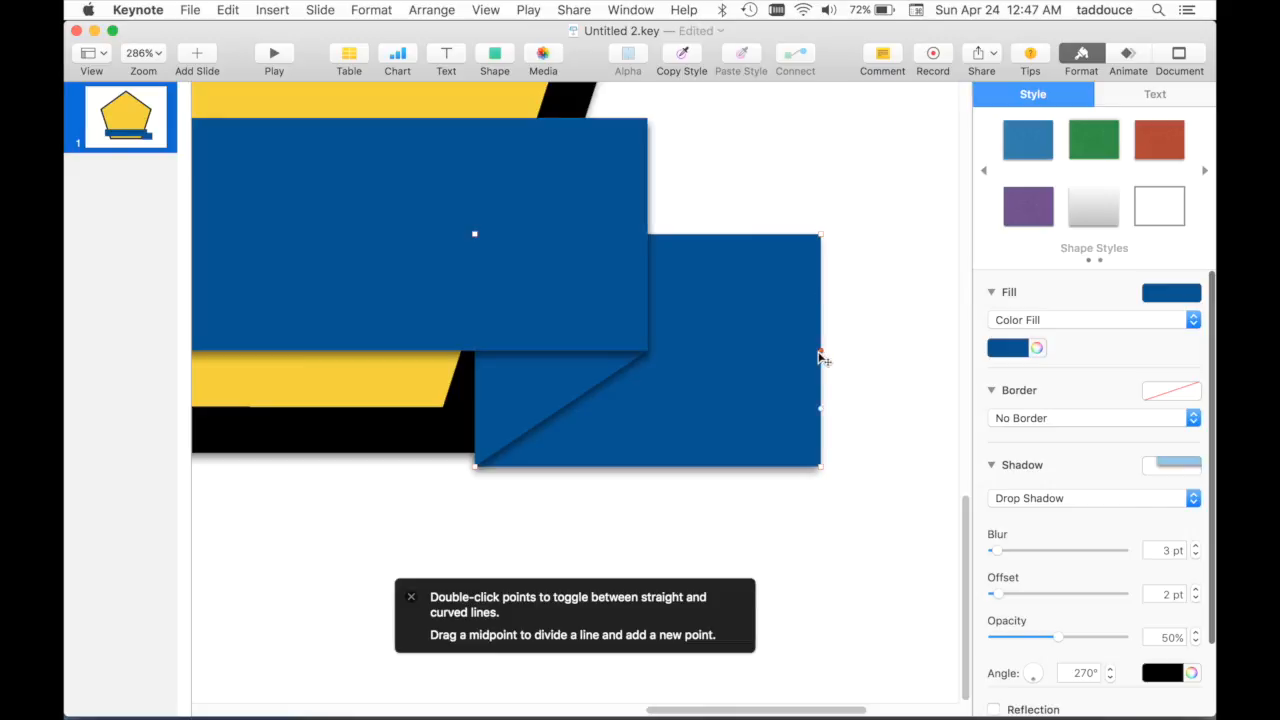
pyautogui.moveTo(823, 352); pyautogui.dragTo(883, 353)
pyautogui.moveTo(805, 353); pyautogui.dragTo(840, 349)
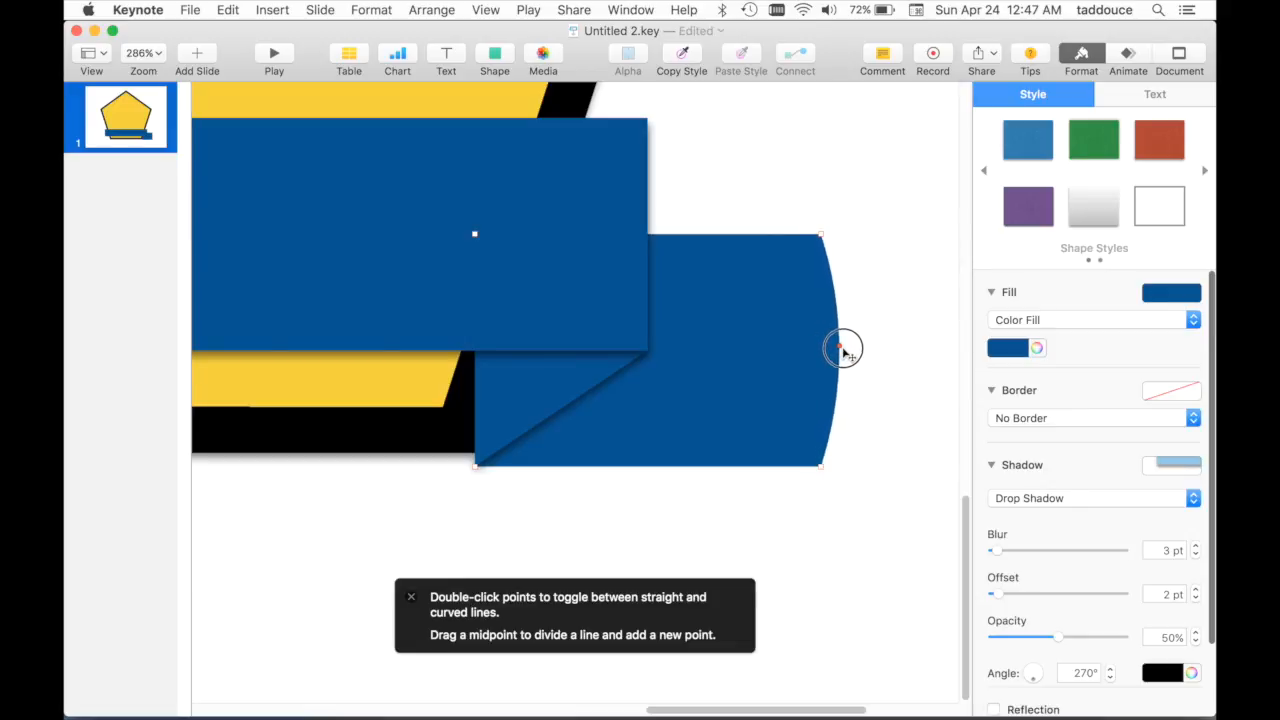
pyautogui.press('super+z')
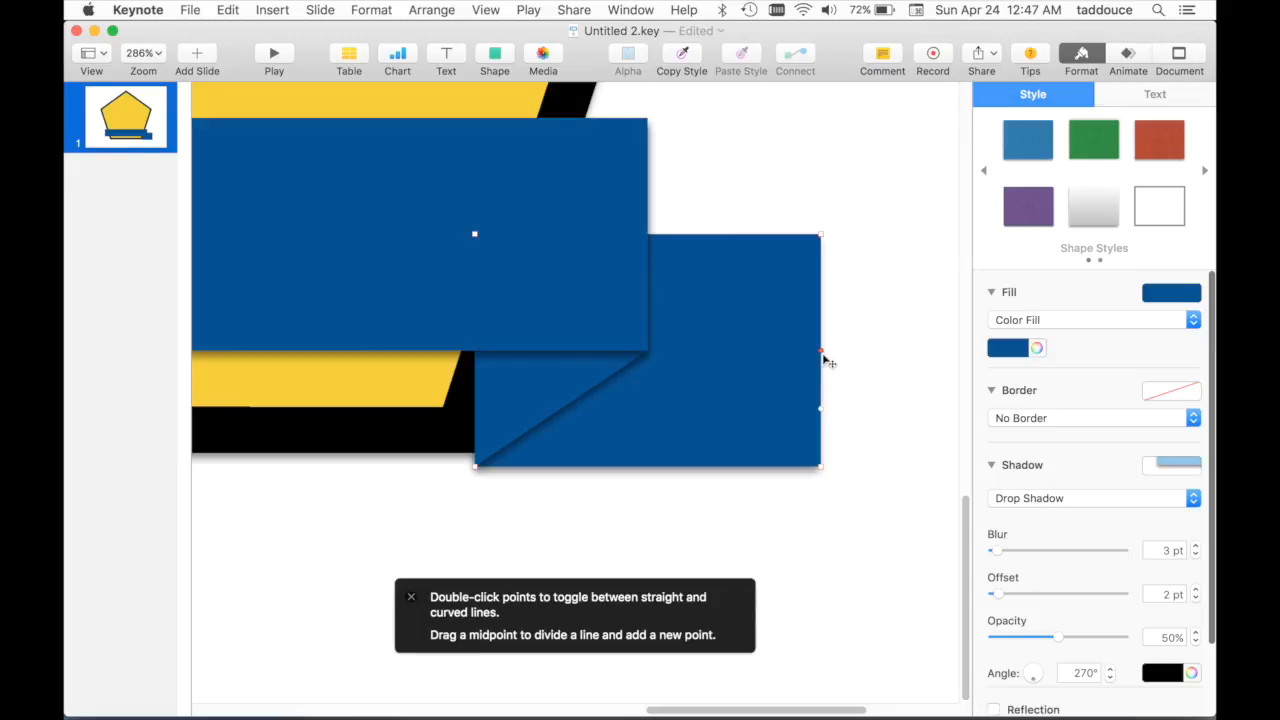
# Step: Shift the middle point of the tail's outer edge straight inward in large nudges to cut a V-shaped notch, and finish point editing
pyautogui.scroll(3, 828, 362)
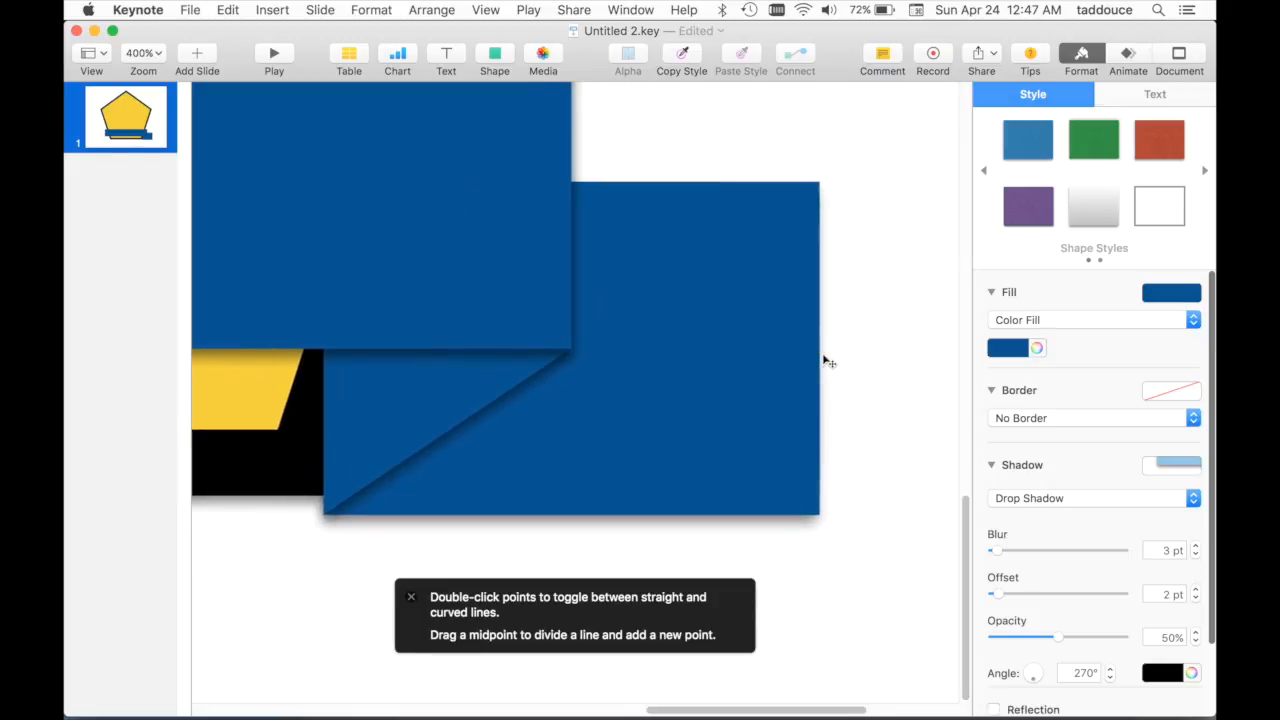
pyautogui.moveTo(820, 349)
pyautogui.mouseDown()
pyautogui.moveTo(648, 350)
pyautogui.moveTo(820, 350)
pyautogui.mouseUp()
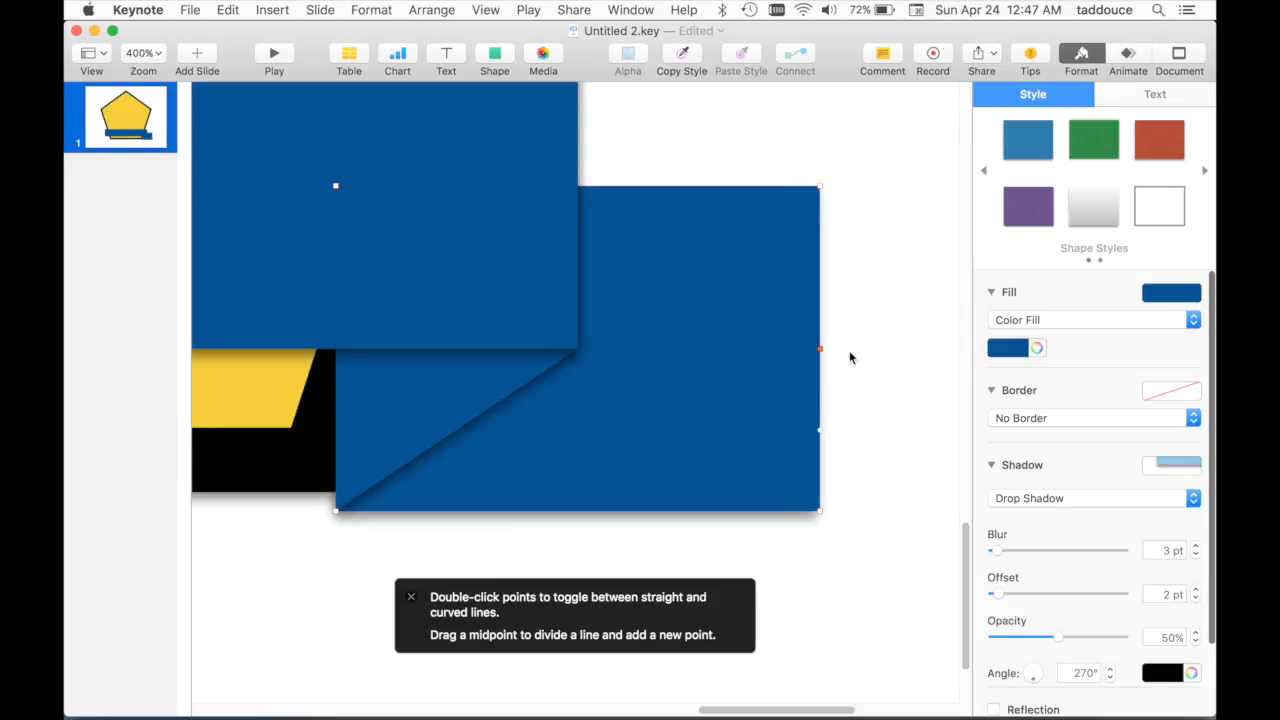
pyautogui.hotkey('shift', 'Left')
pyautogui.hotkey('shift', 'Left')
pyautogui.hotkey('shift', 'Left')
pyautogui.hotkey('shift', 'Left')
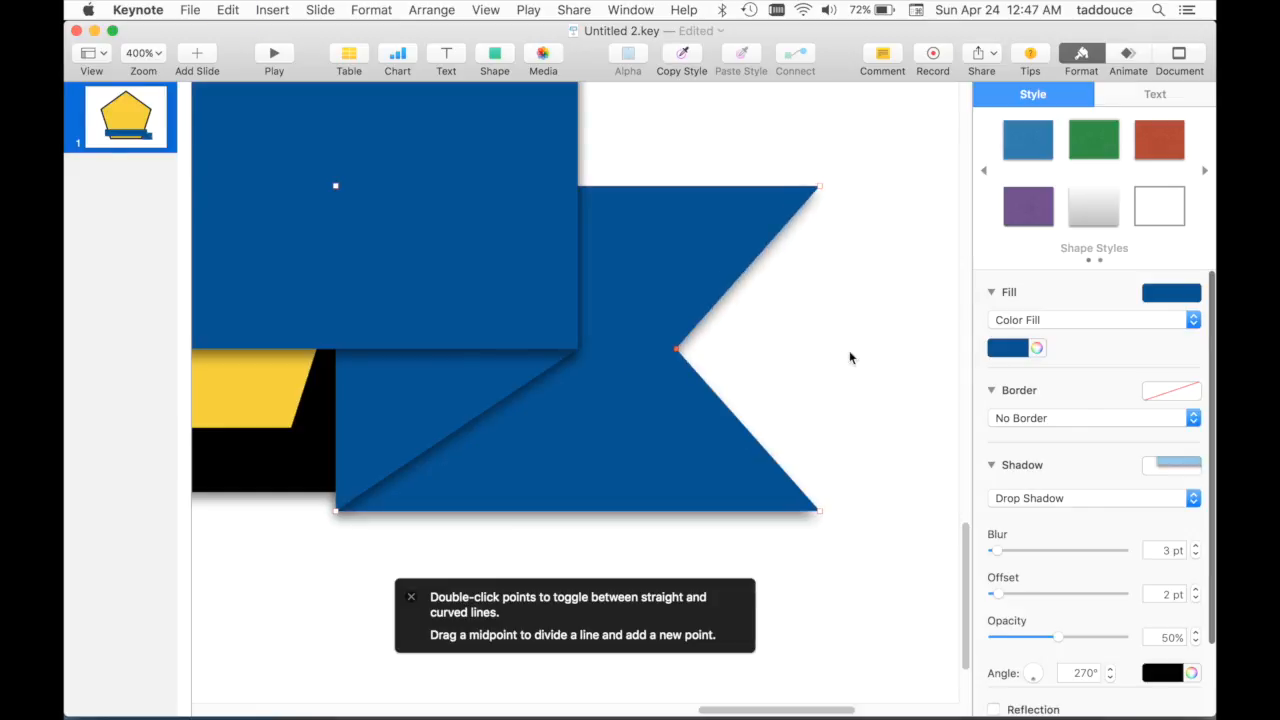
pyautogui.hotkey('shift', 'Right')
pyautogui.scroll(-5, 849, 357)
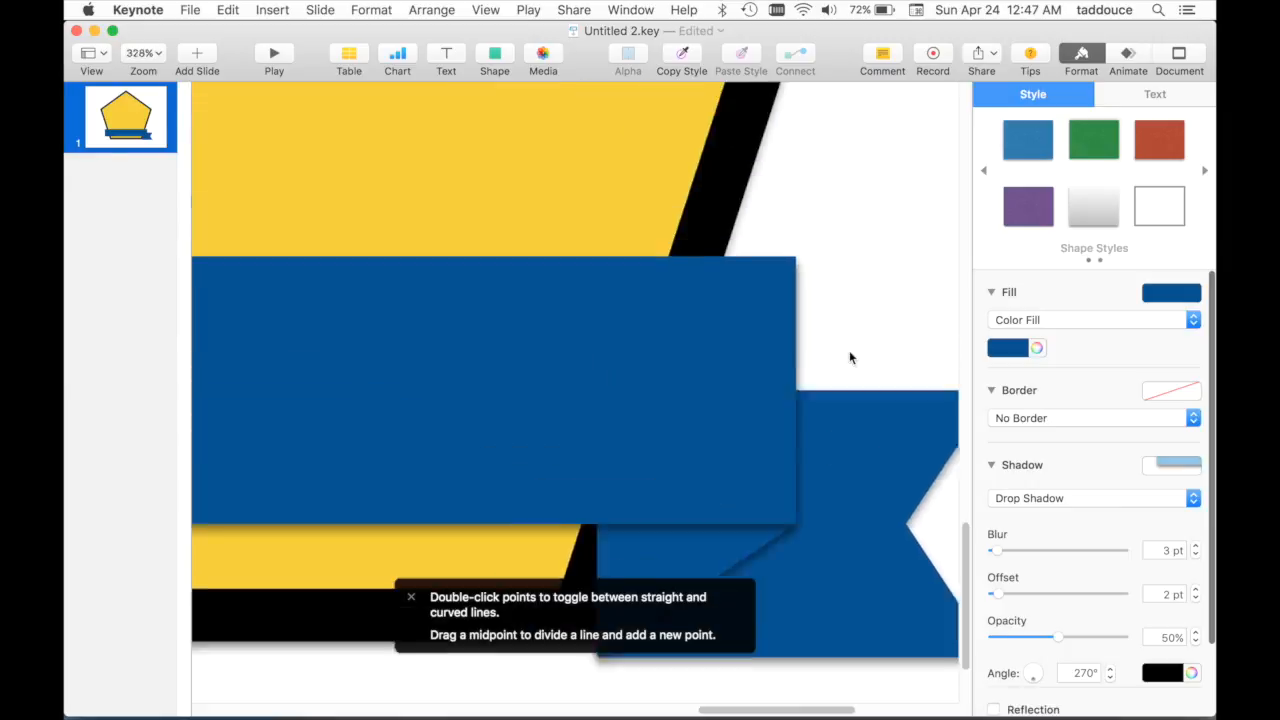
pyautogui.click(684, 586)
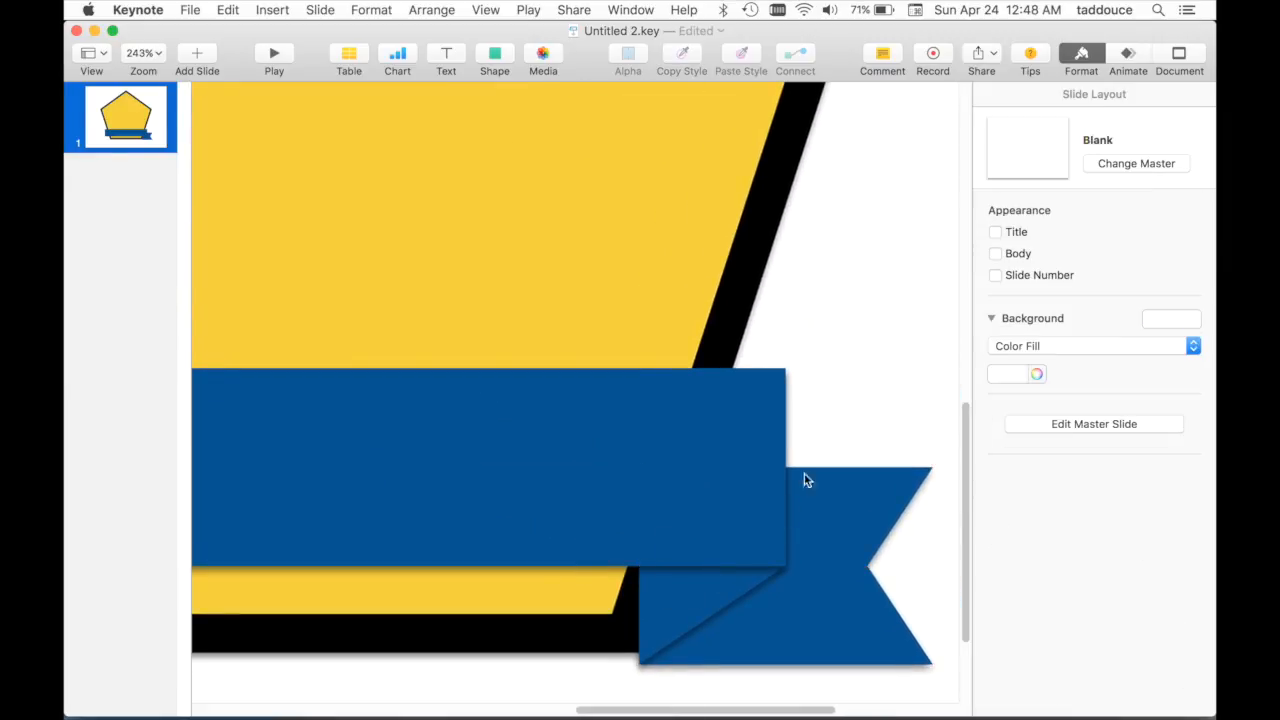
# Step: Darken the blue fill of the slanted fold slightly using the colour wheel's brightness
pyautogui.click(679, 598)
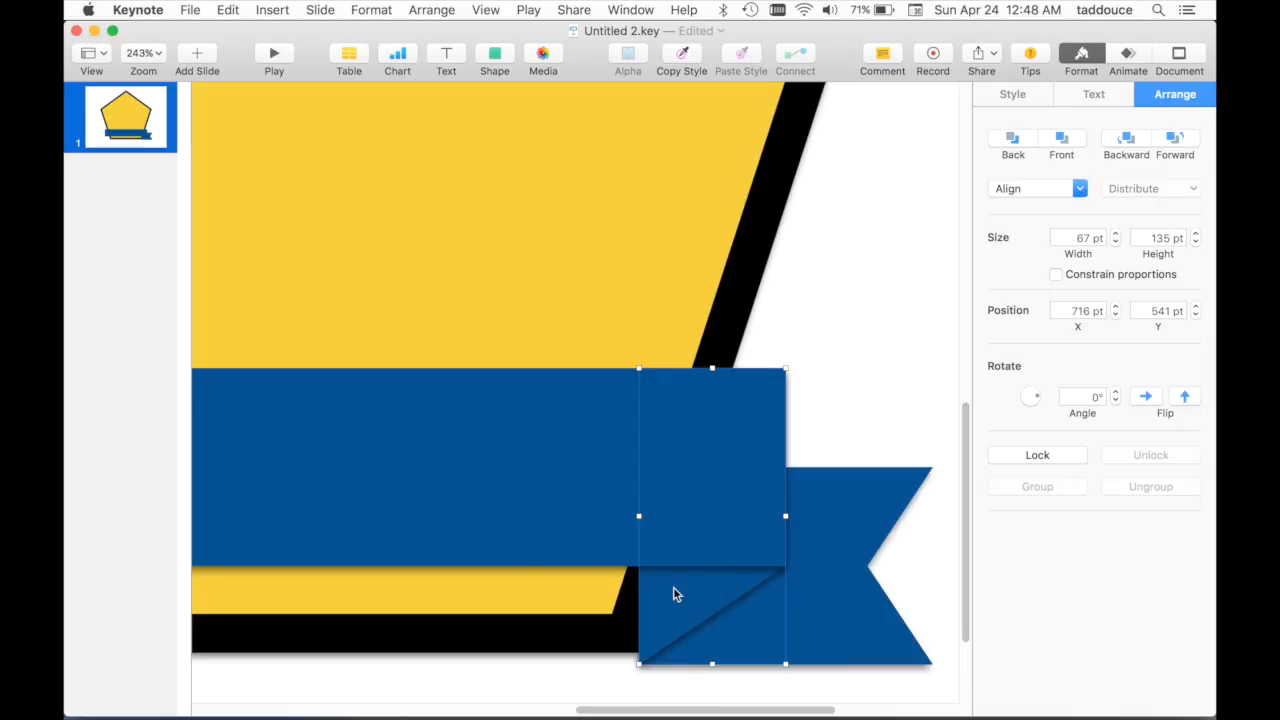
pyautogui.scroll(-5, 674, 595)
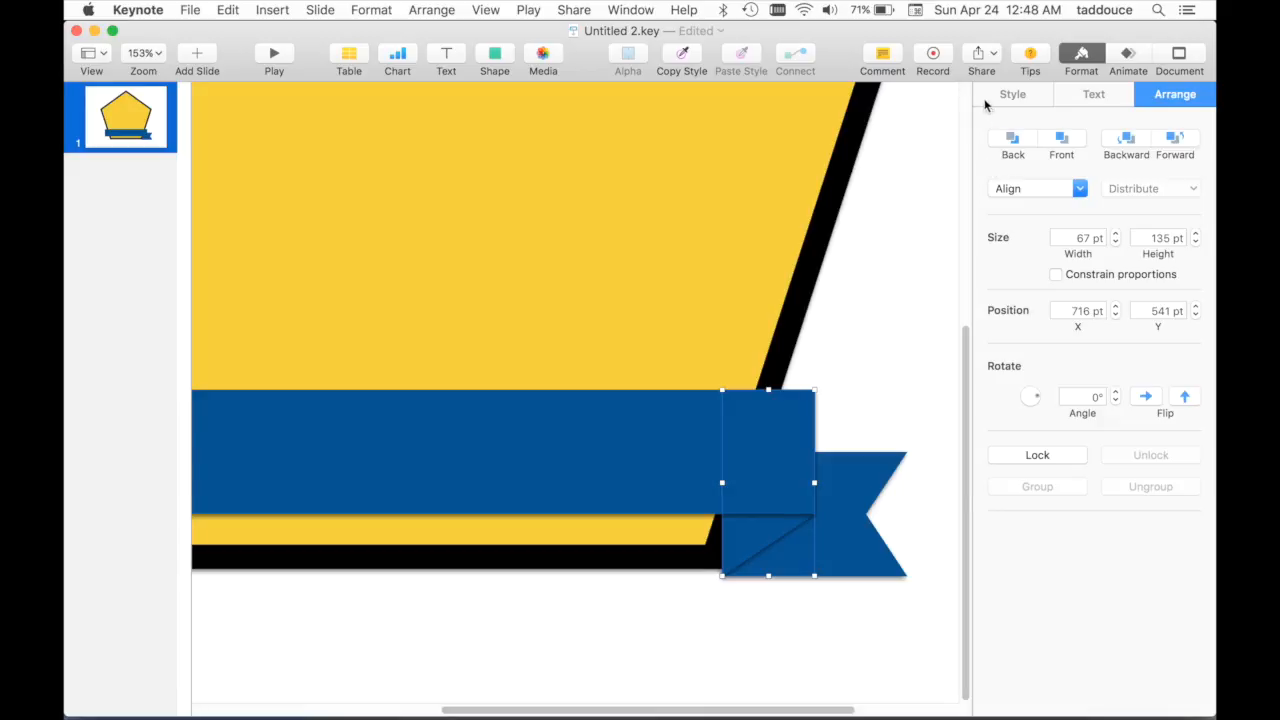
pyautogui.click(1015, 93)
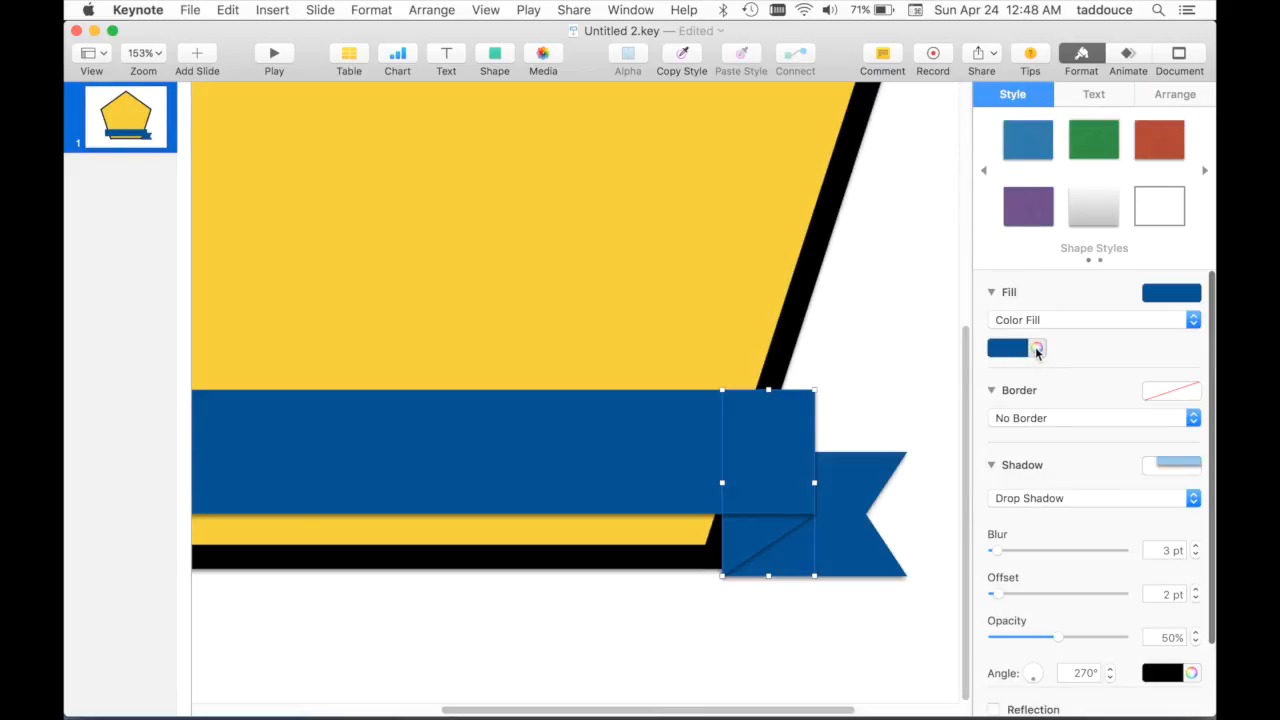
pyautogui.click(1036, 348)
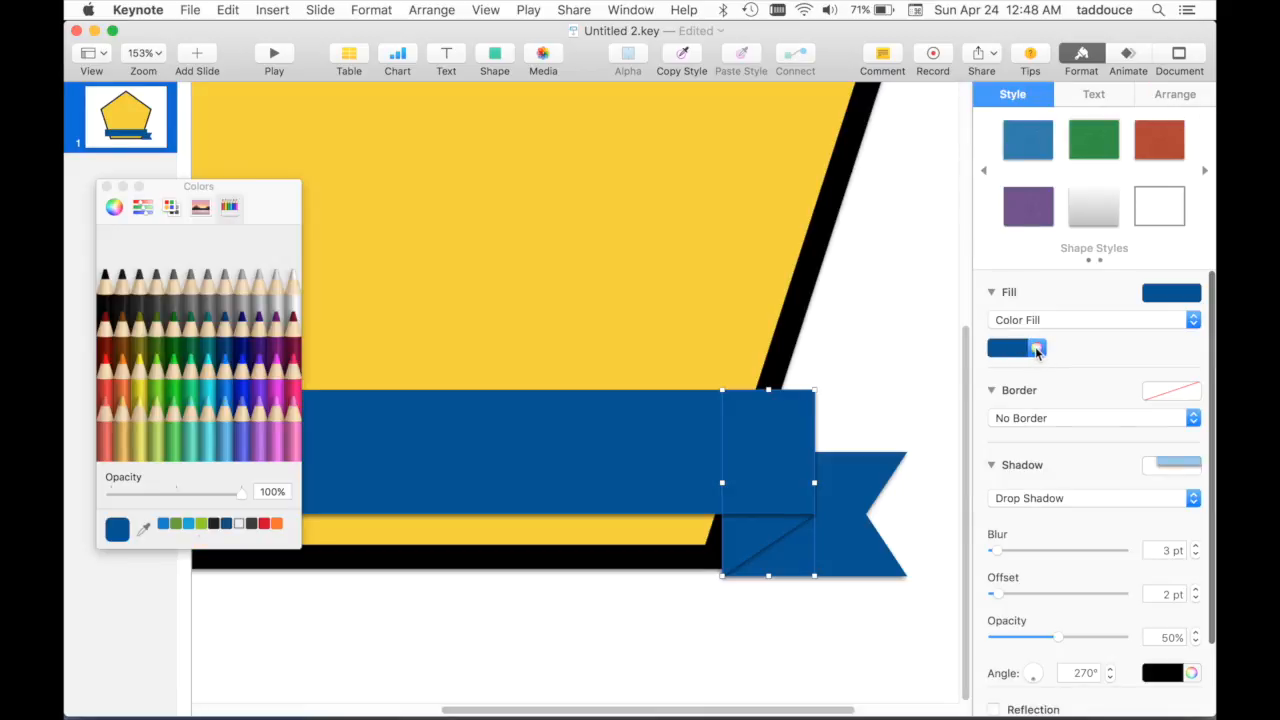
pyautogui.click(116, 207)
pyautogui.moveTo(196, 452); pyautogui.dragTo(222, 447)
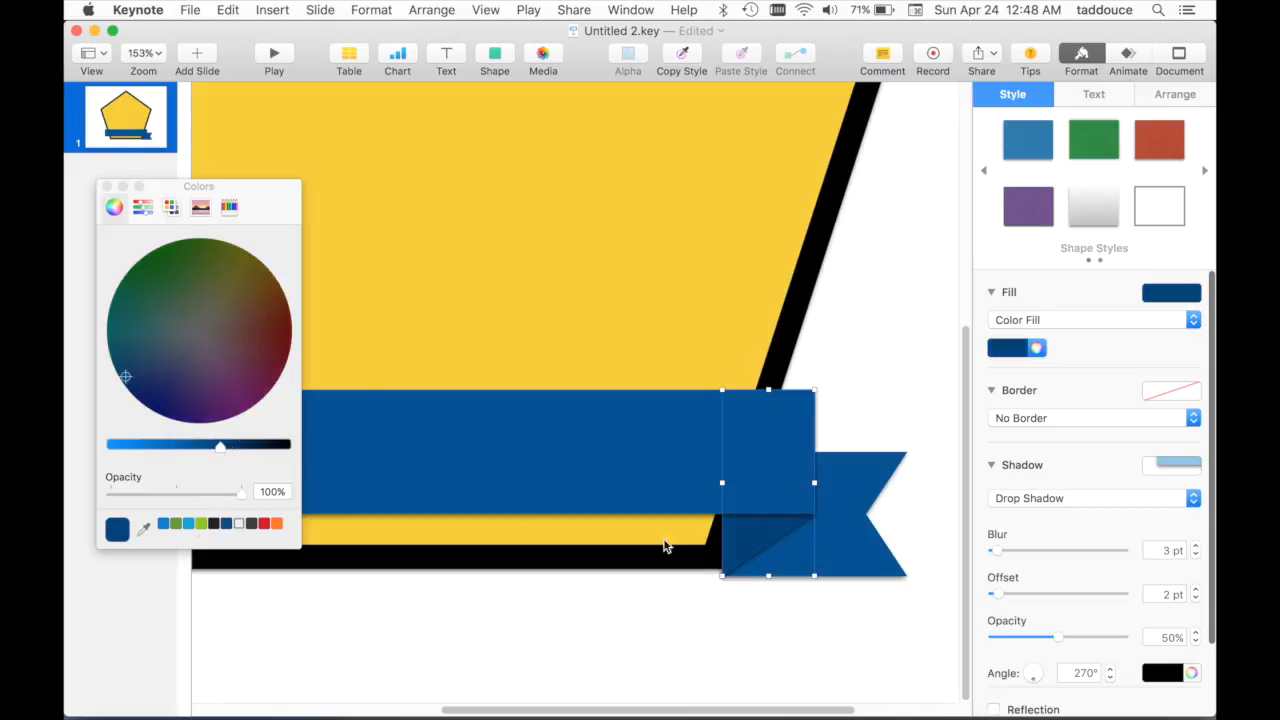
pyautogui.click(107, 187)
# Step: Group the notched right tail with its dark fold
pyautogui.scroll(-5, 791, 466)
pyautogui.click(863, 602)
pyautogui.click(830, 611)
pyautogui.keyDown('shift'); pyautogui.click(782, 606); pyautogui.keyUp('shift')
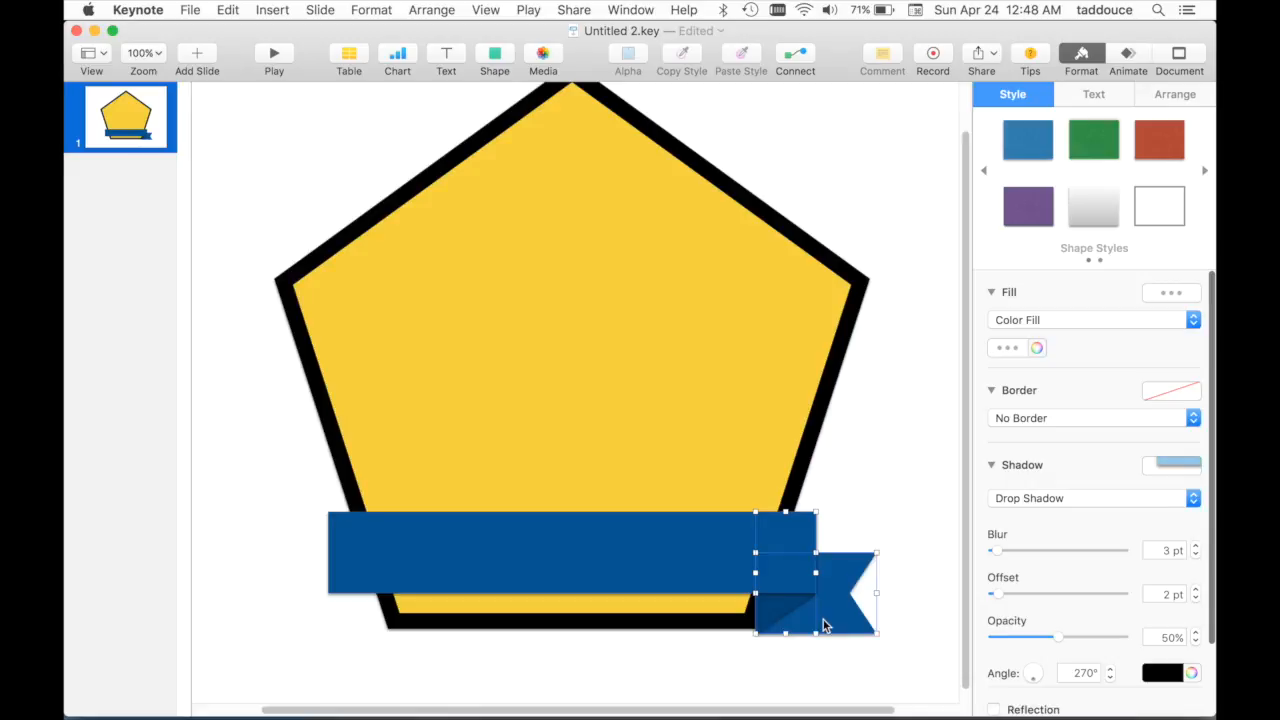
pyautogui.rightClick(824, 626)
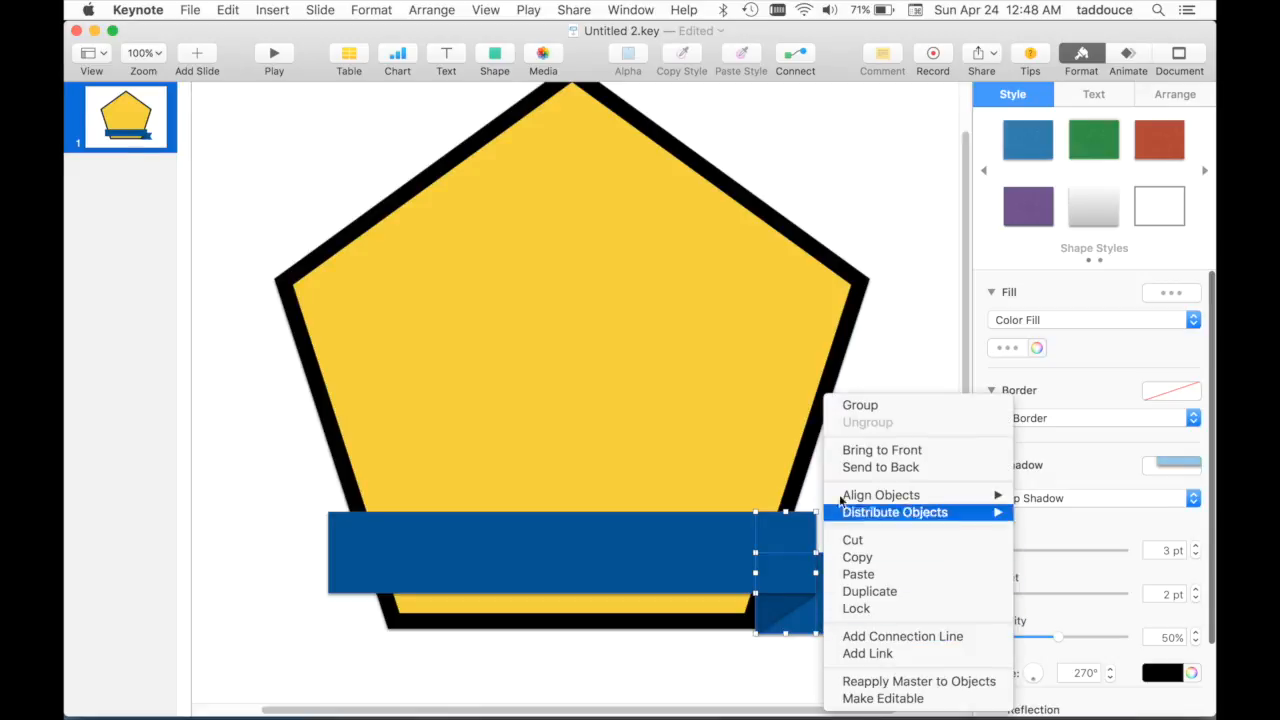
pyautogui.click(847, 406)
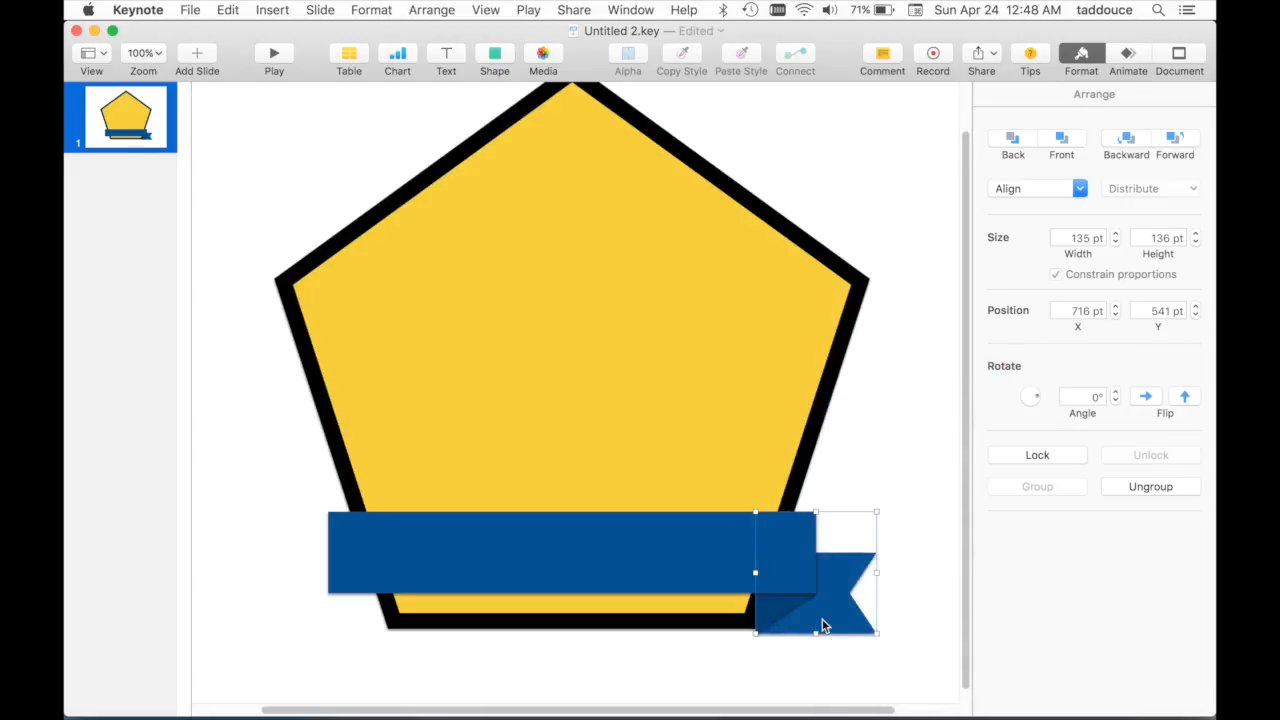
# Step: Duplicate the tail group, flip the copy horizontally and place it at the banner's left end at X 173 pt, Y 541 pt
pyautogui.press('alt')
pyautogui.moveTo(829, 606); pyautogui.dragTo(403, 606)
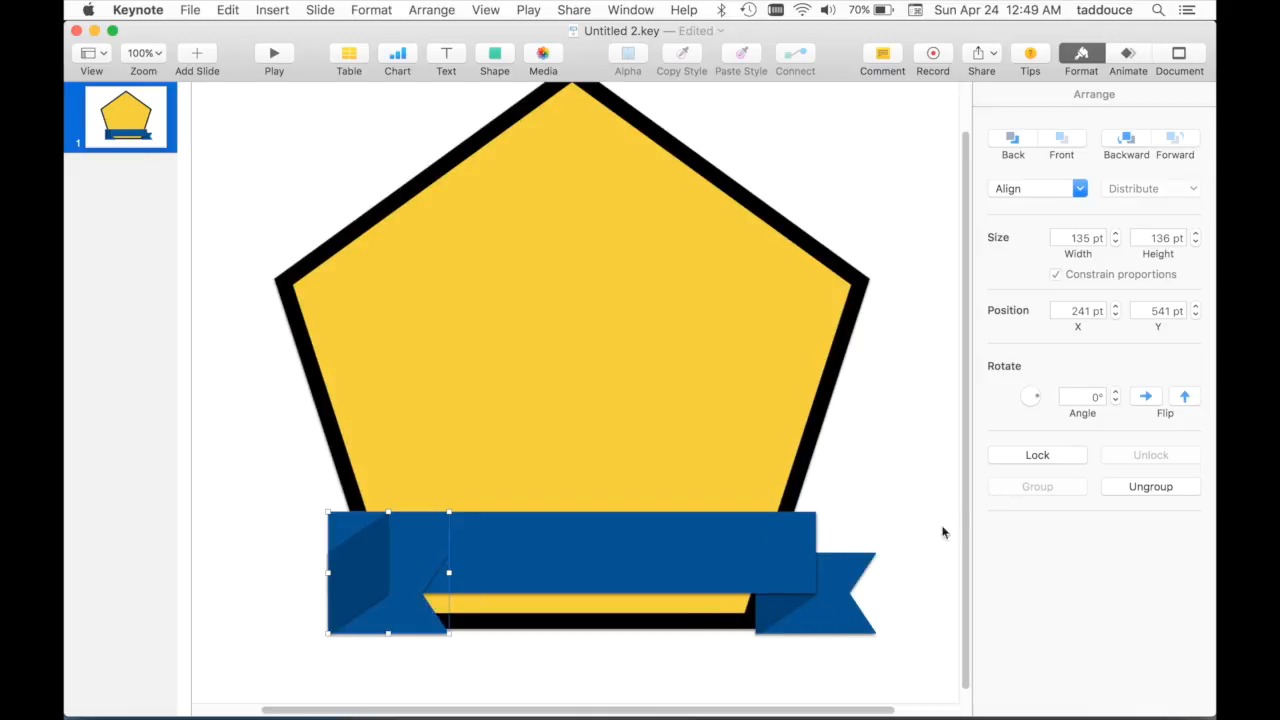
pyautogui.click(1145, 396)
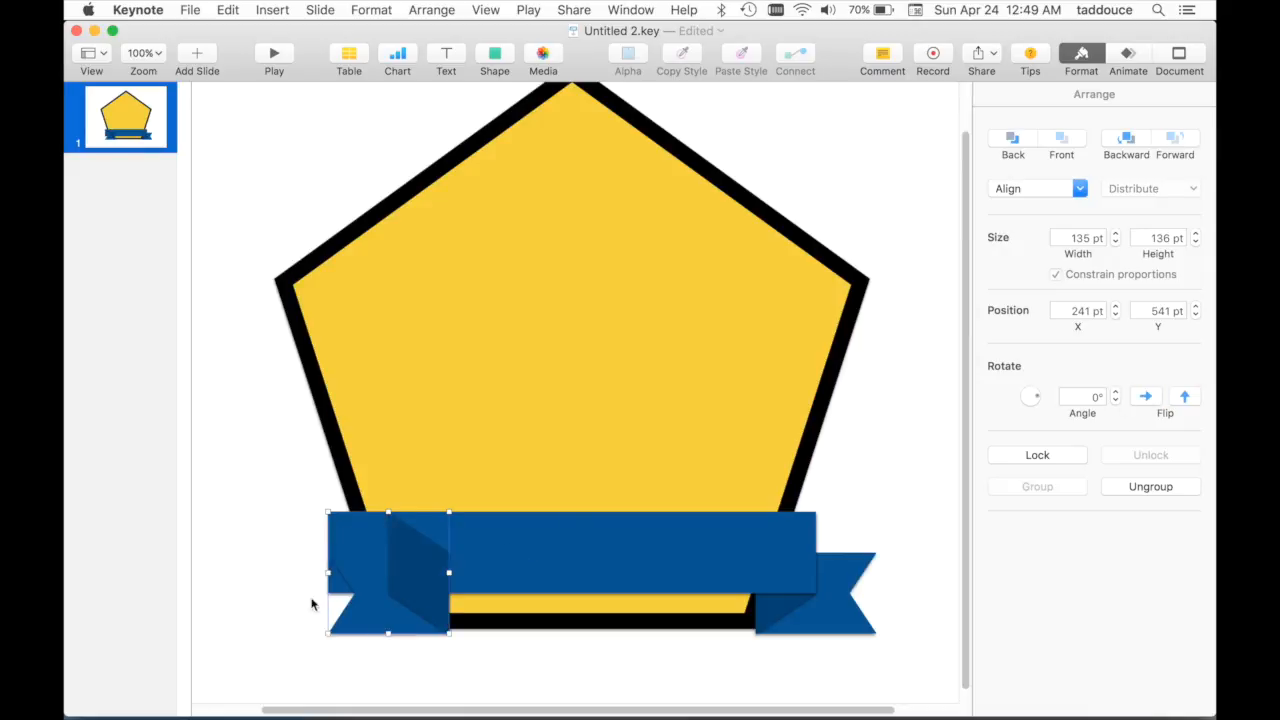
pyautogui.moveTo(369, 620); pyautogui.dragTo(309, 617)
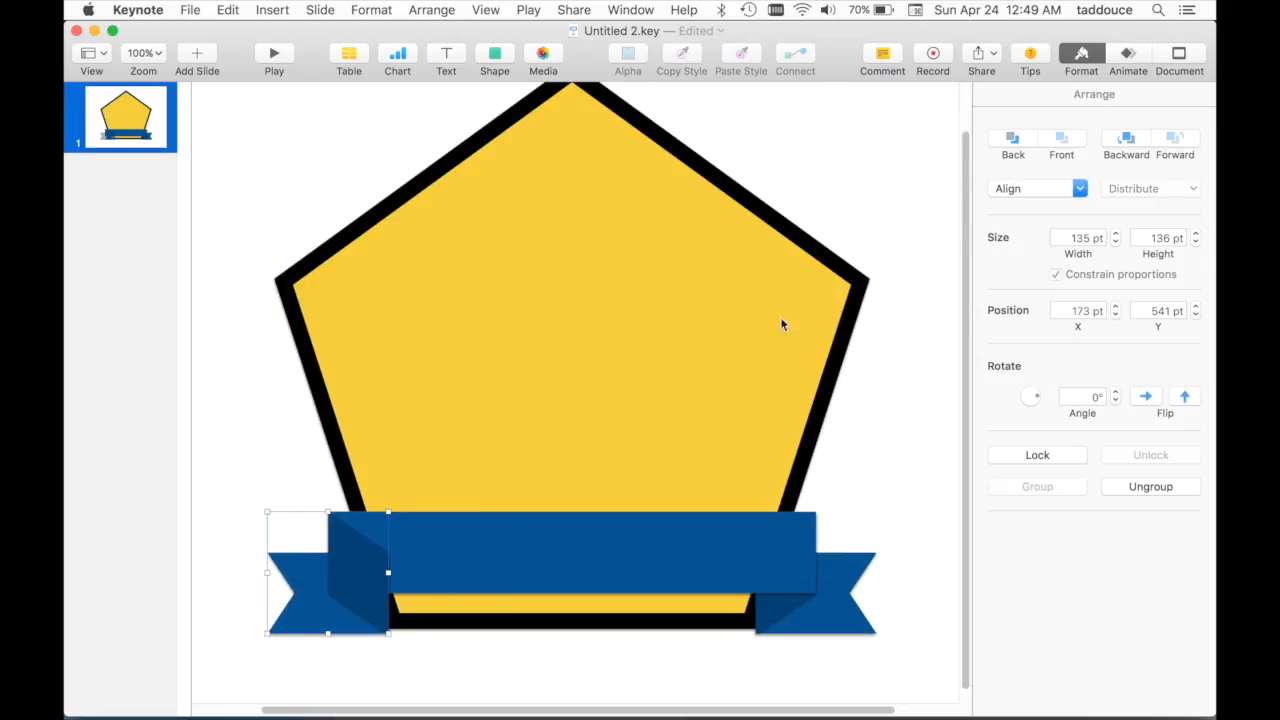
# Step: Send the left tail group to the back and nudge it to X 174 pt to line up with the banner's left edge
pyautogui.click(1013, 147)
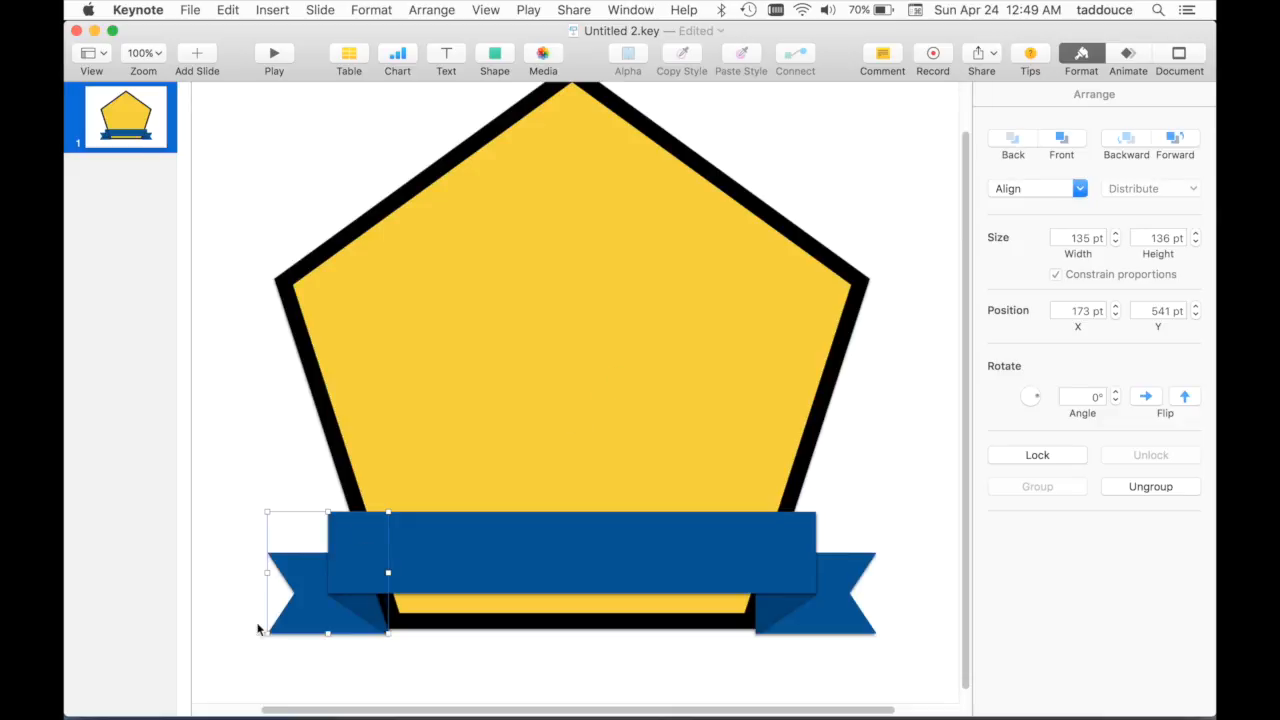
pyautogui.scroll(10, 363, 613)
pyautogui.press('Right')
pyautogui.press('Right')
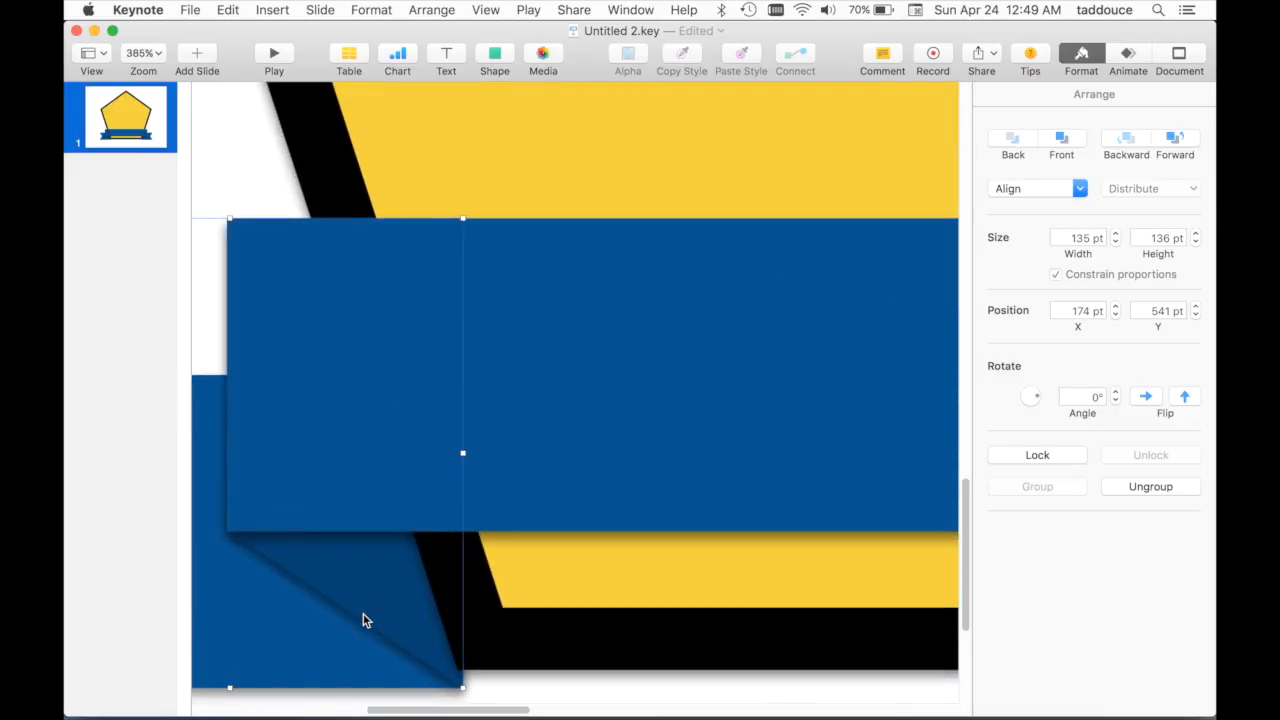
pyautogui.press('Left')
pyautogui.scroll(-6, 364, 618)
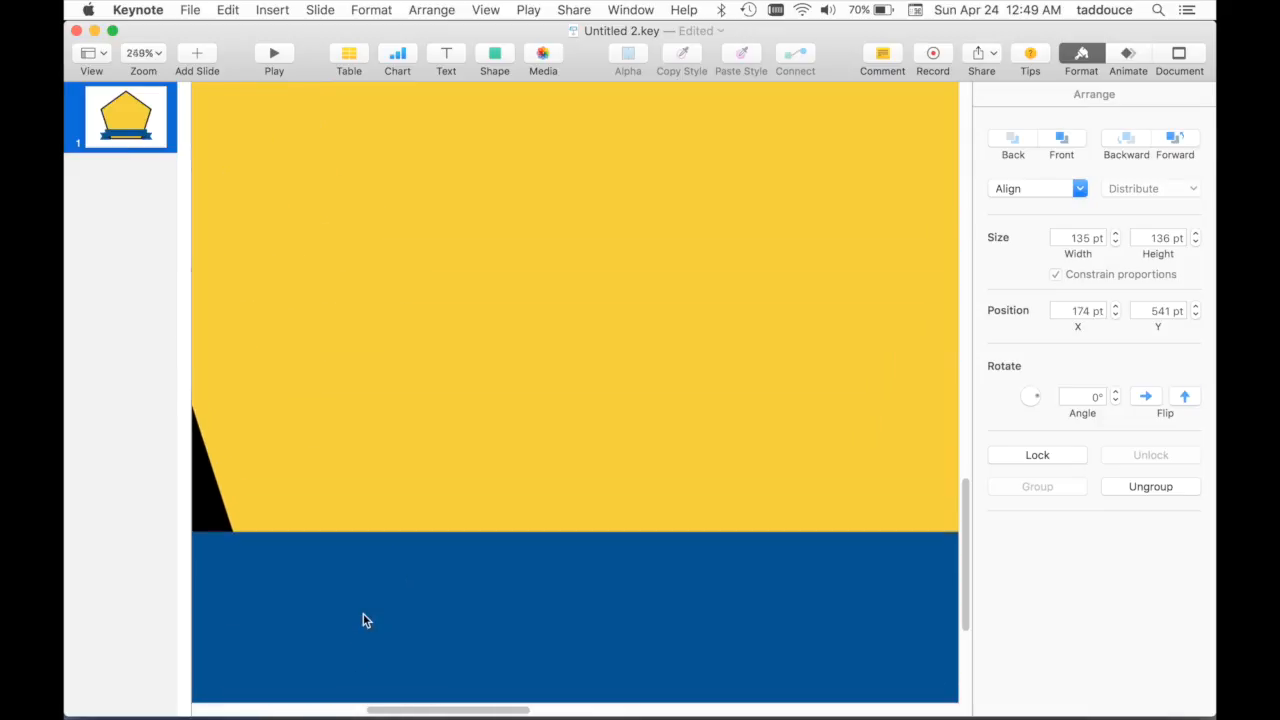
pyautogui.scroll(-3, 363, 618)
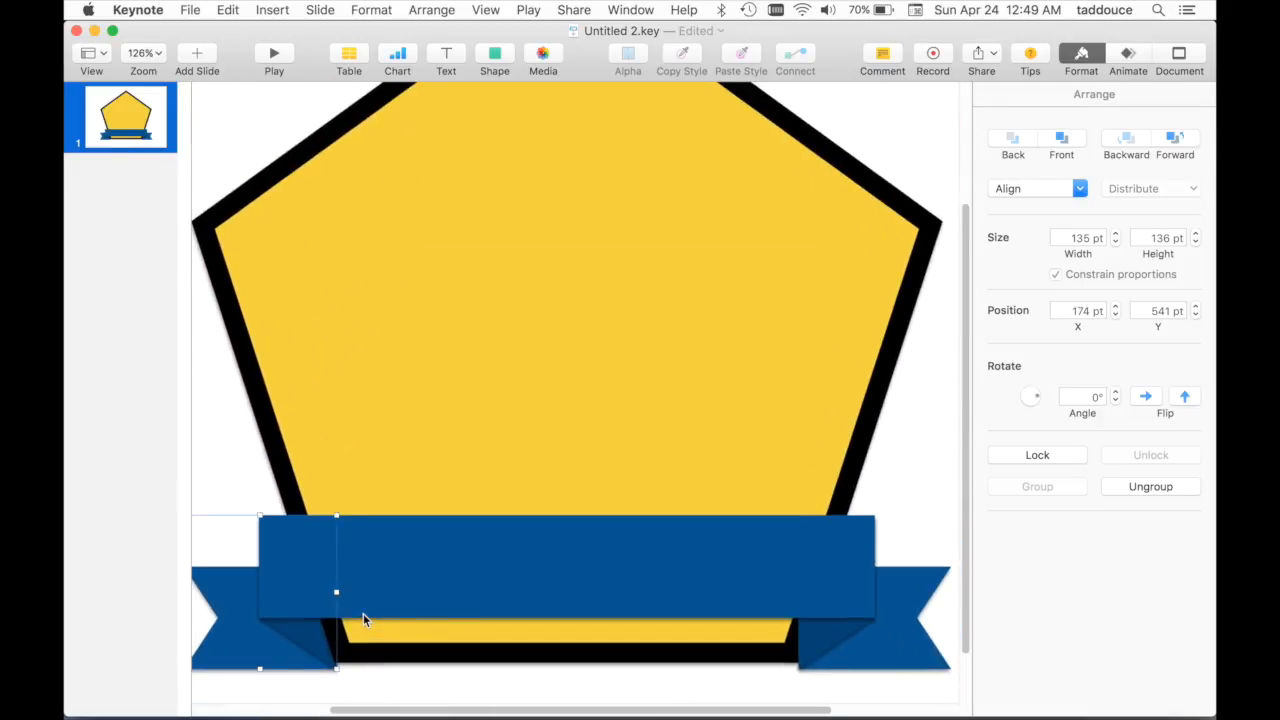
pyautogui.scroll(-3, 825, 580)
pyautogui.click(886, 465)
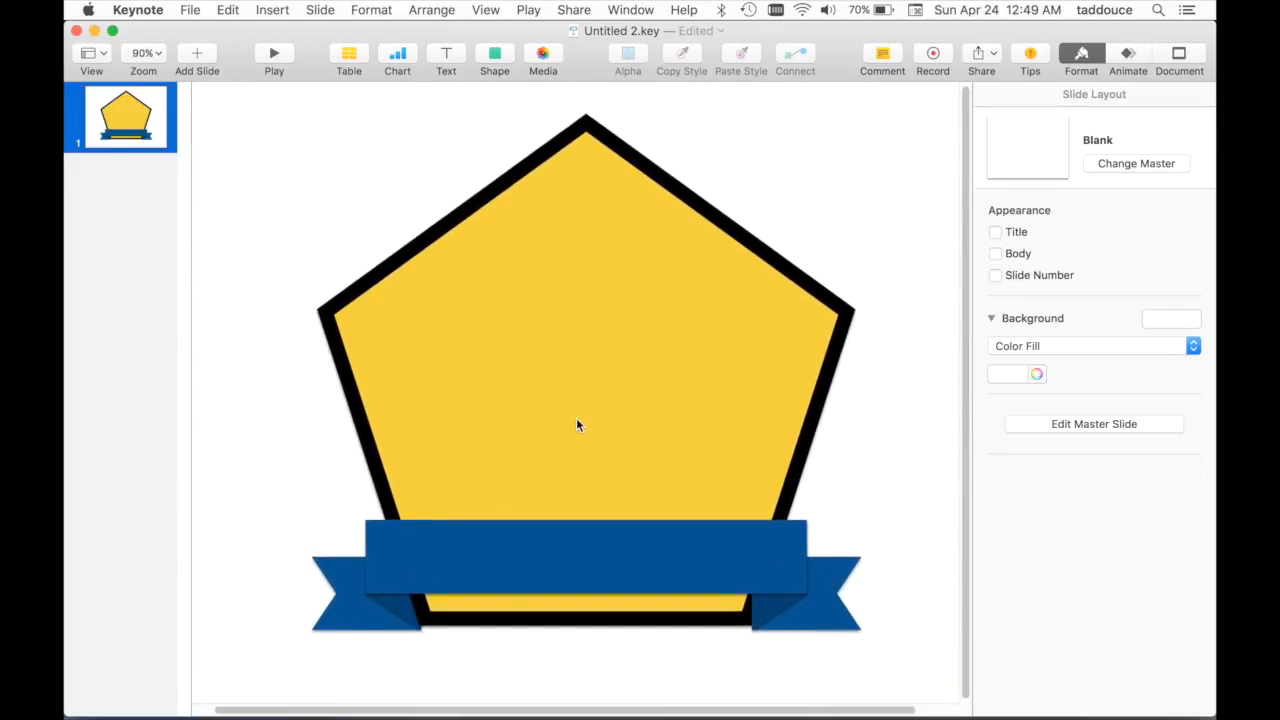
# Step: Enter the text "Math Mast" on the blue banner
pyautogui.click(608, 586)
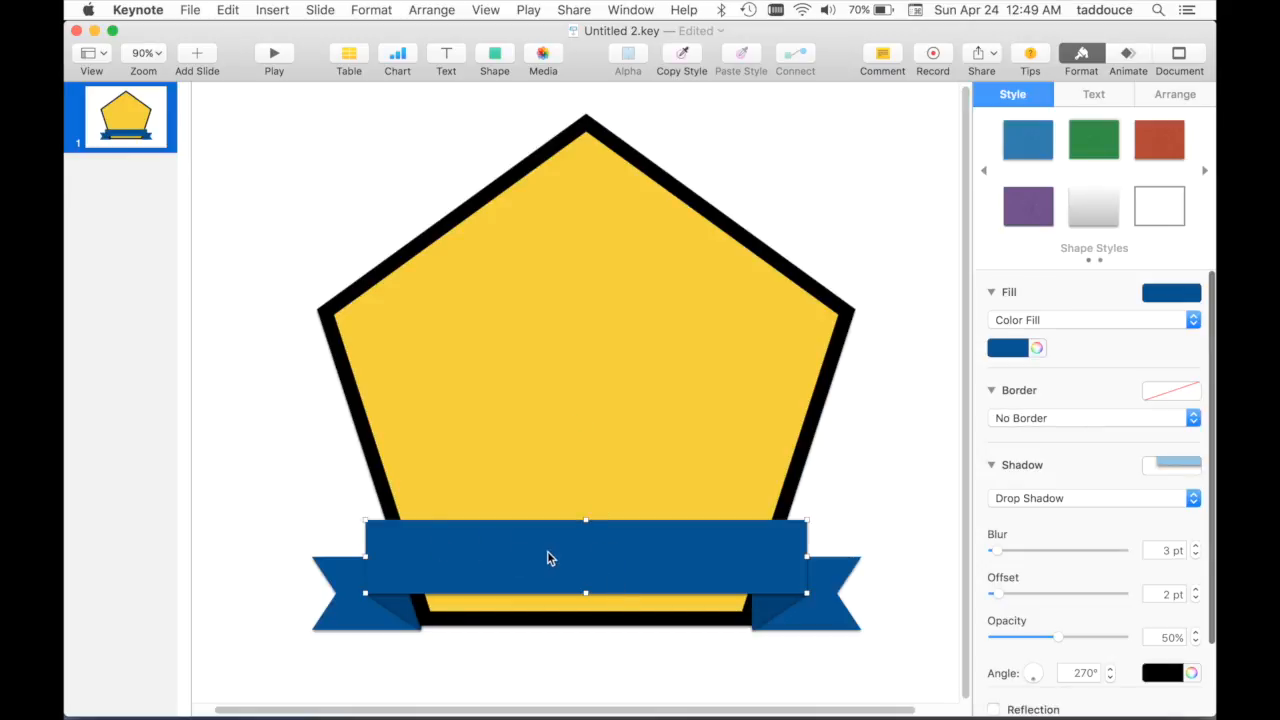
pyautogui.doubleClick(547, 558)
pyautogui.write('Math Mast')
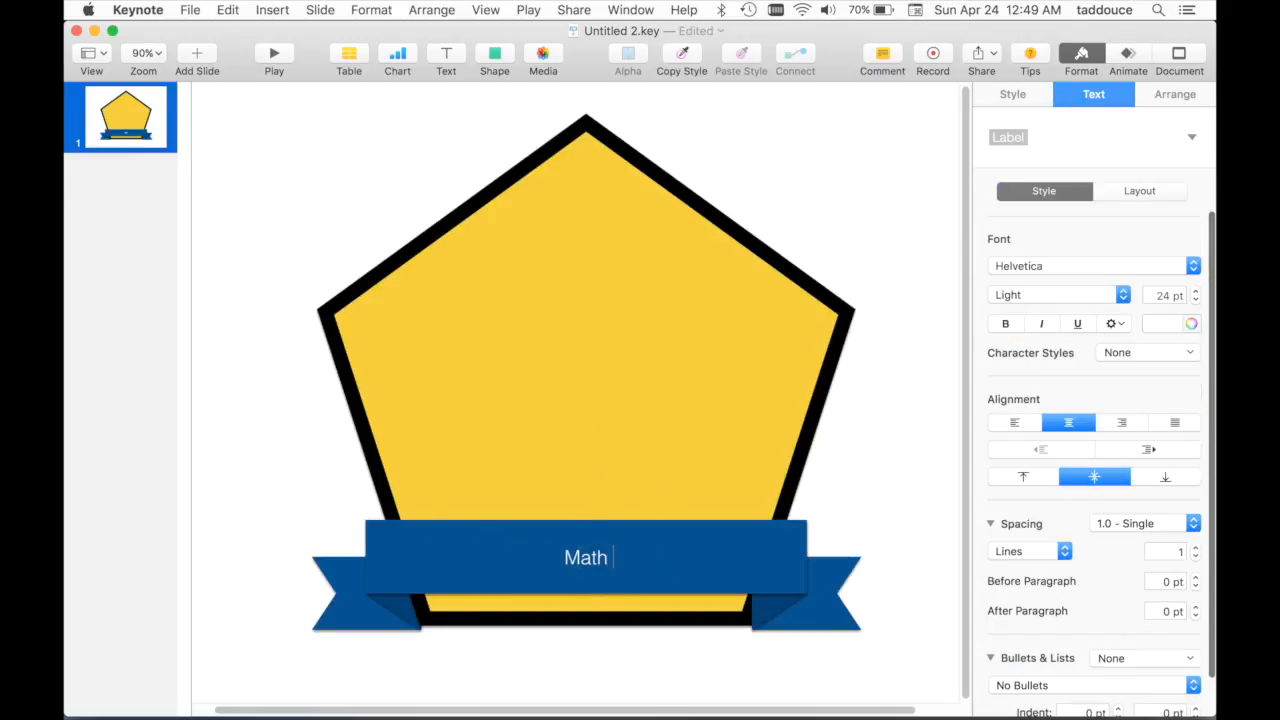